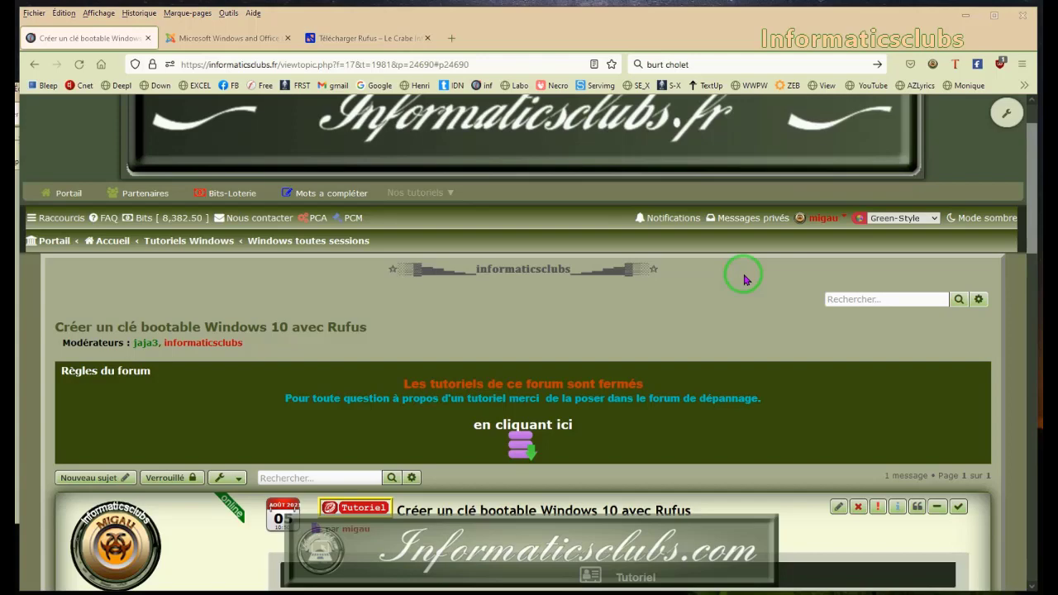
Inspect the subfolders of Reinstall_Pc, look inside the Rufus folder, and return to the tutorial page.
scroll(725, 287, down, 1)
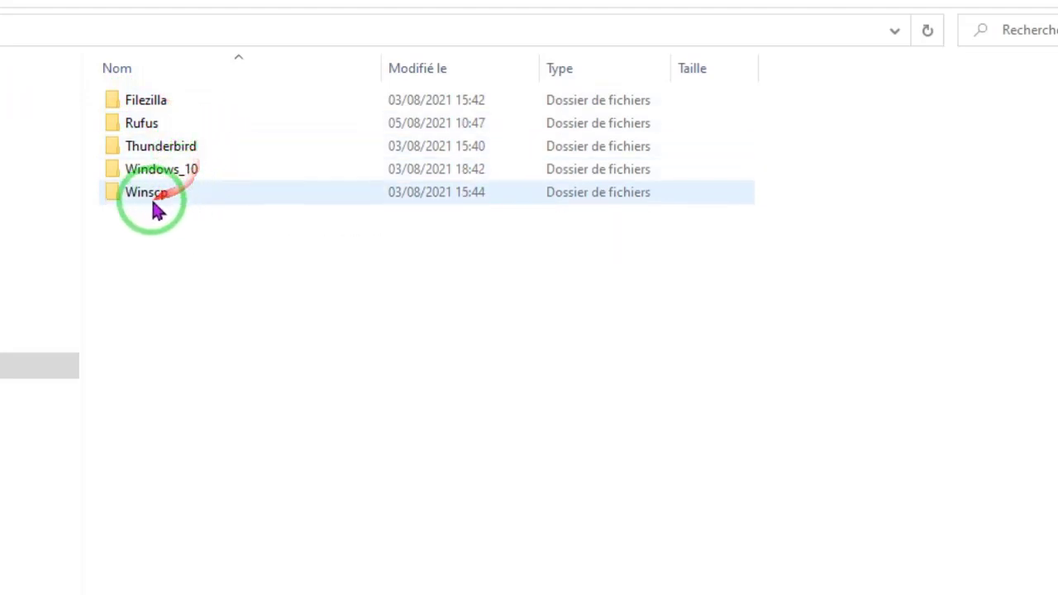
mouse_move(153, 204)
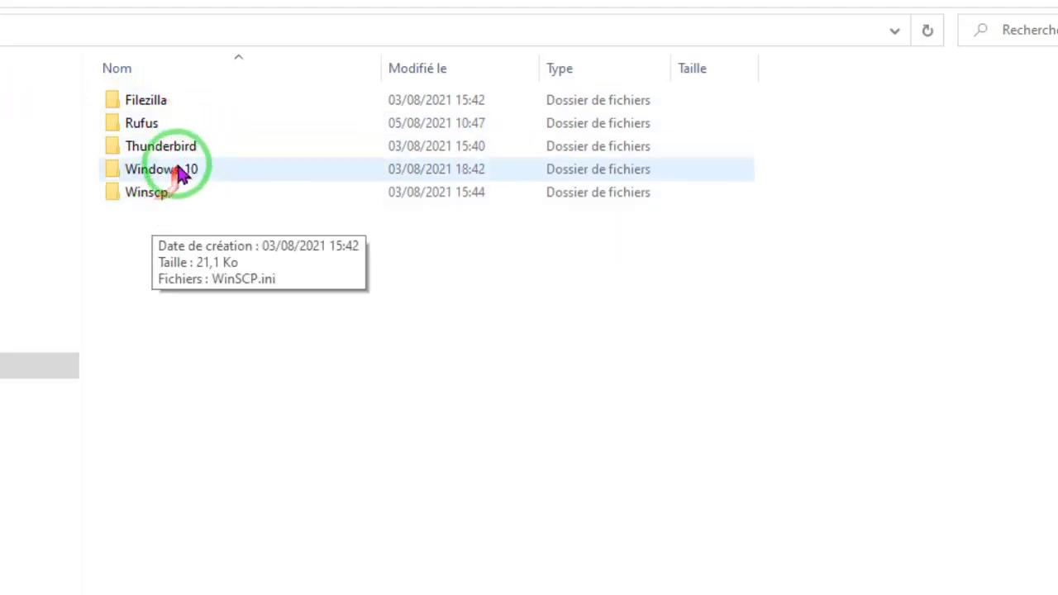
mouse_move(152, 127)
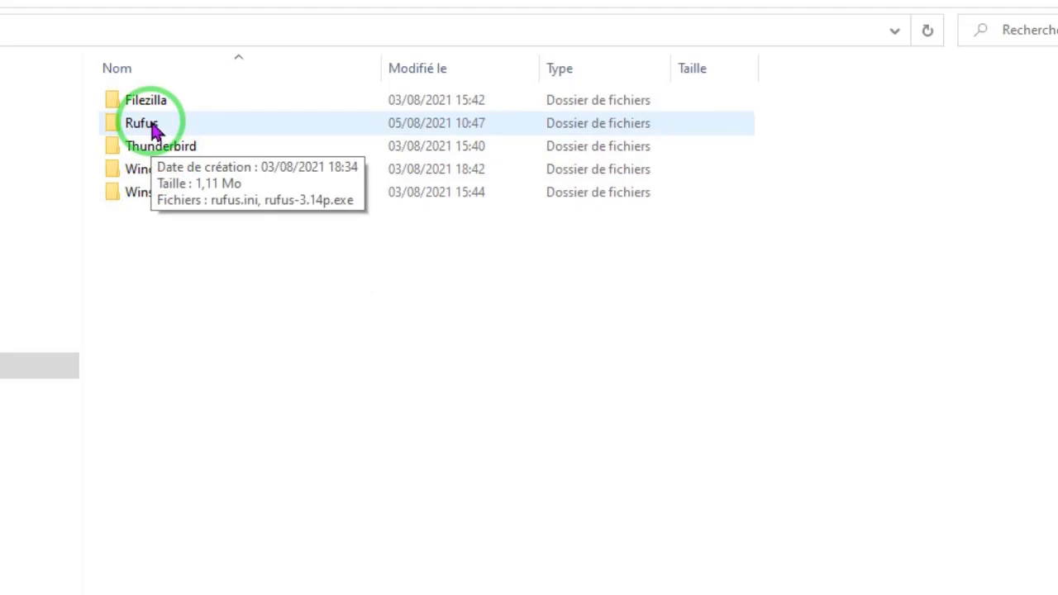
mouse_move(205, 174)
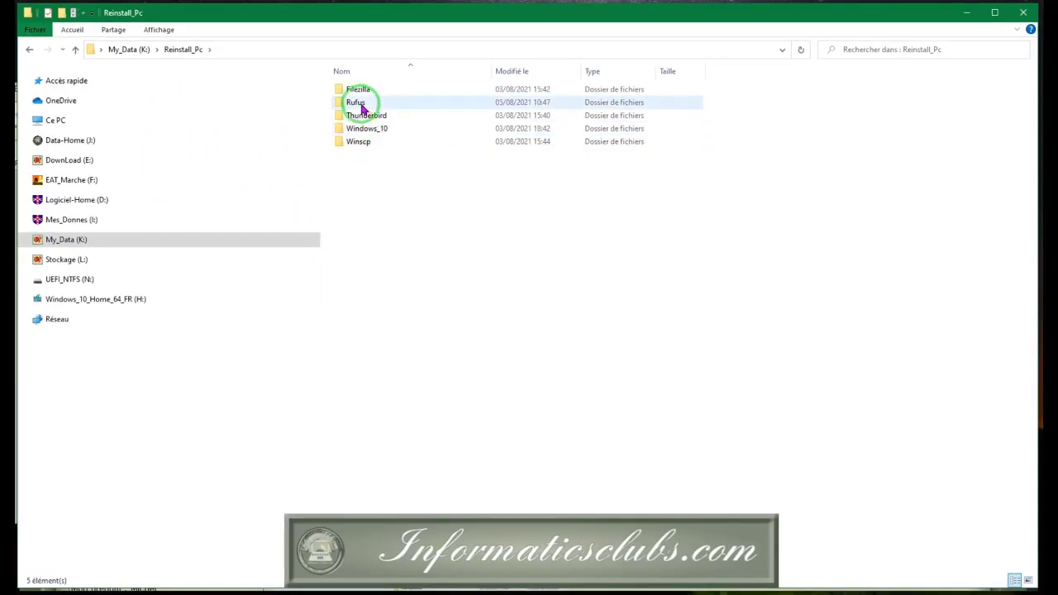
double_click(361, 105)
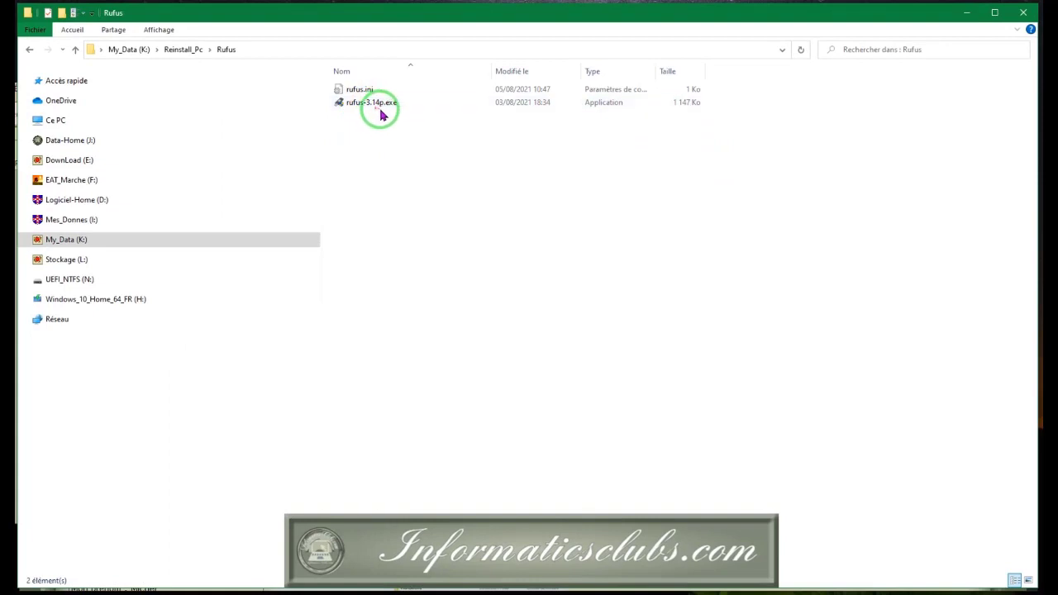
click(967, 14)
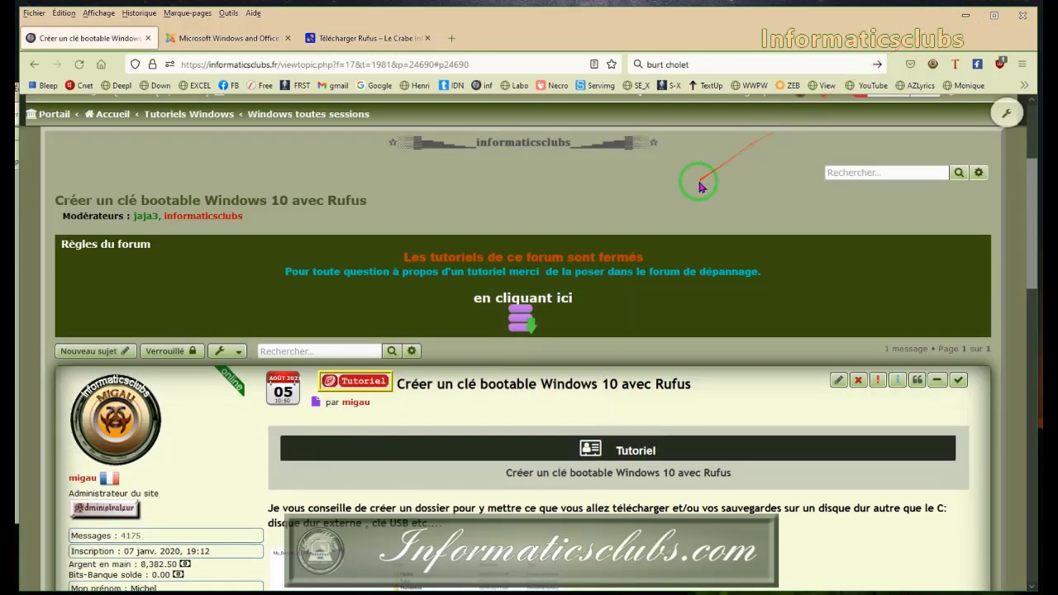
Read the first part of the bootable Windows 10 tutorial and view the open HeiDoc.net page.
scroll(698, 182, down, 3)
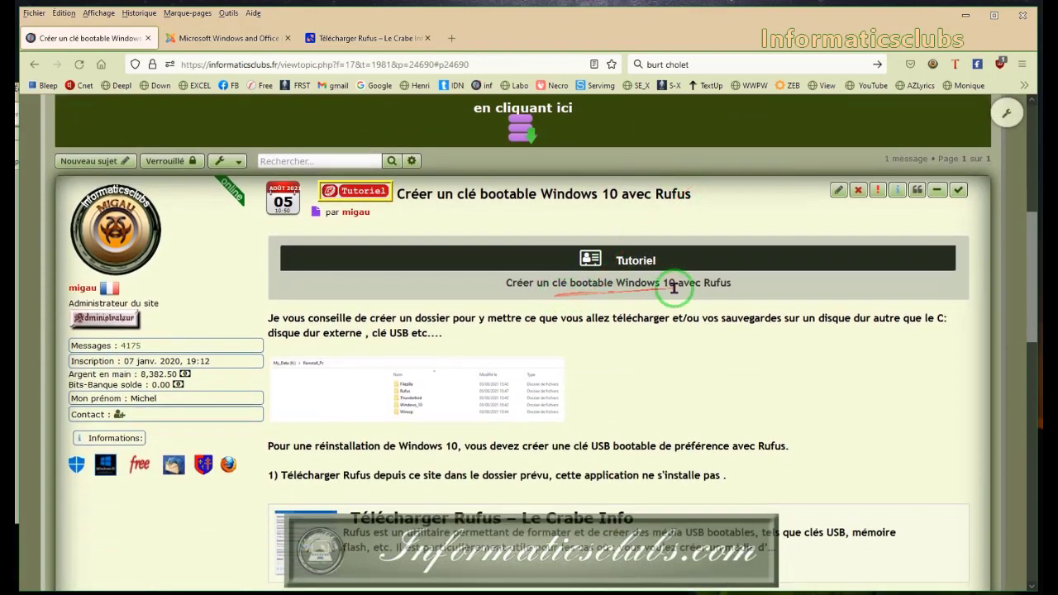
scroll(710, 256, down, 1)
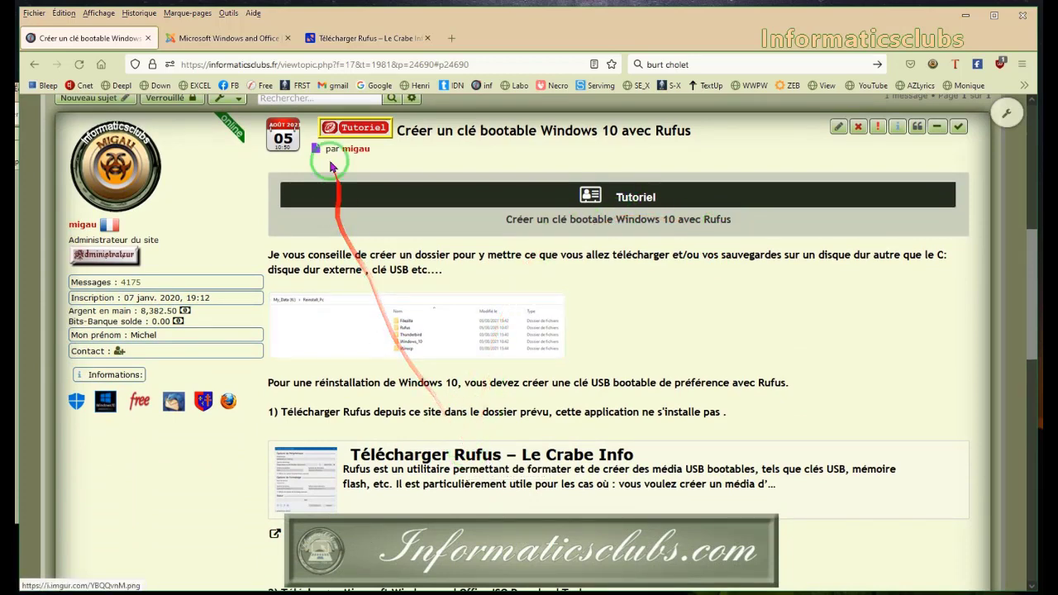
click(238, 43)
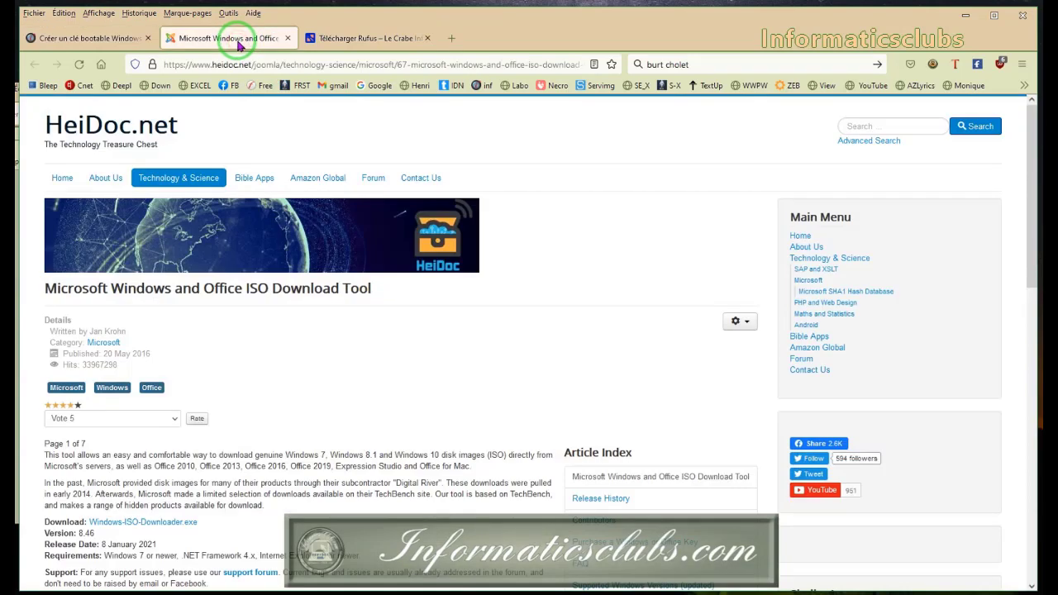
Request the Rufus download on the Le Crabe Info page and choose to save rufus-3.14.exe.
click(353, 45)
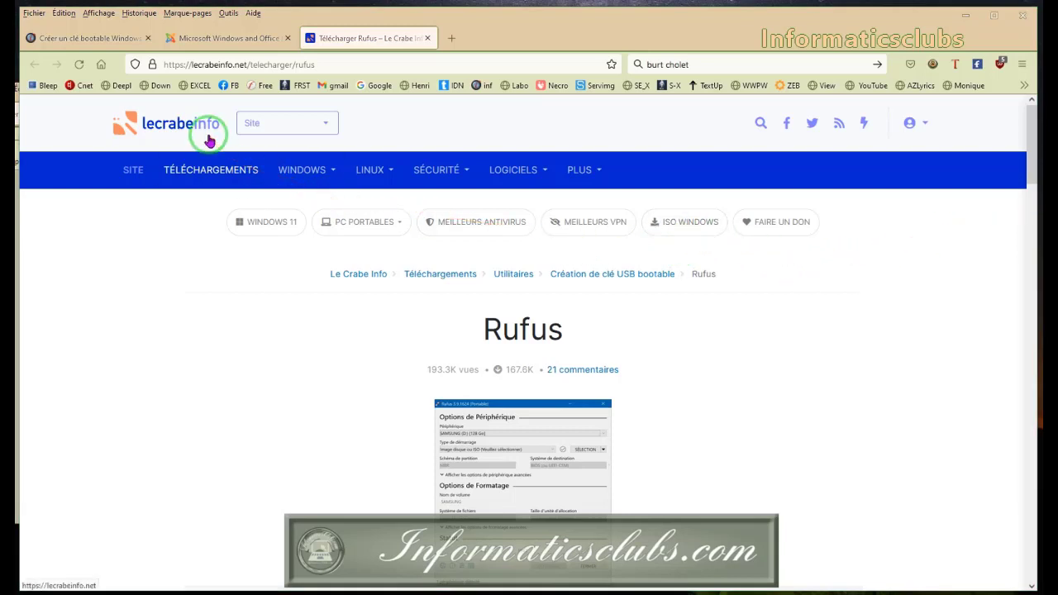
scroll(293, 200, down, 1)
scroll(293, 201, down, 10)
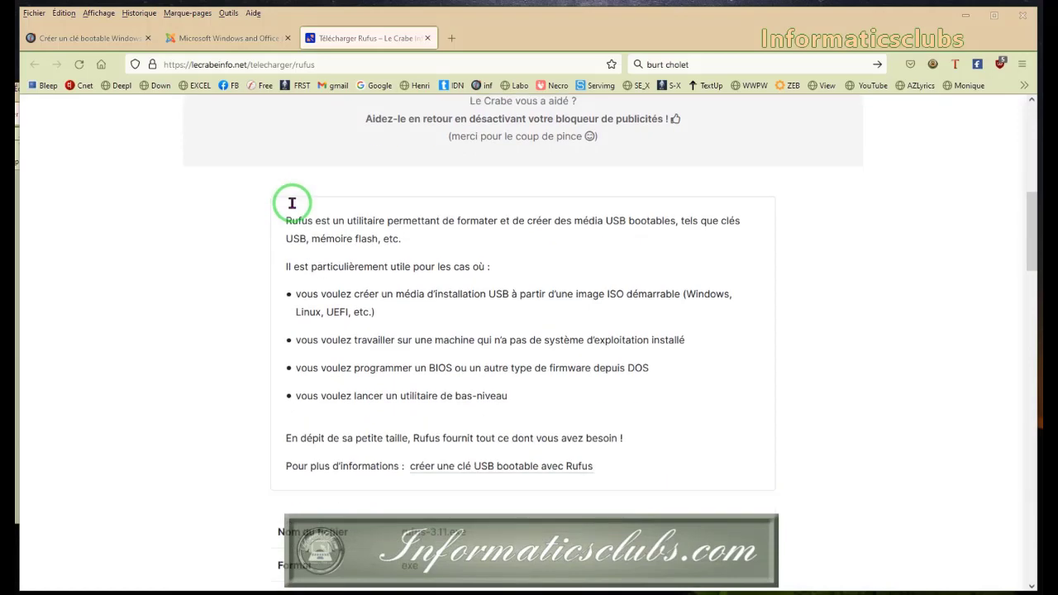
scroll(293, 210, down, 5)
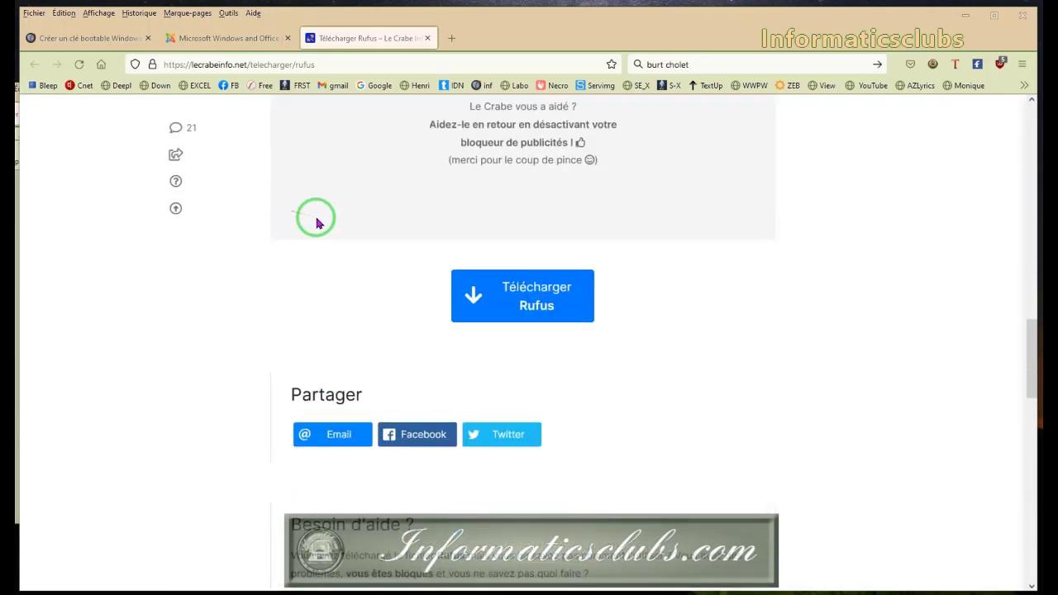
click(532, 295)
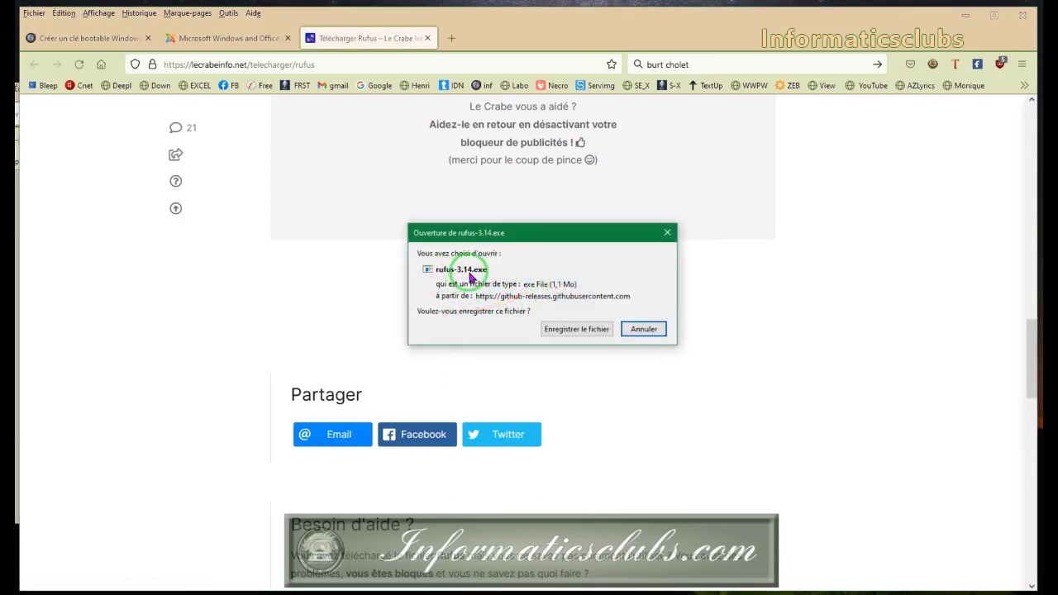
click(576, 329)
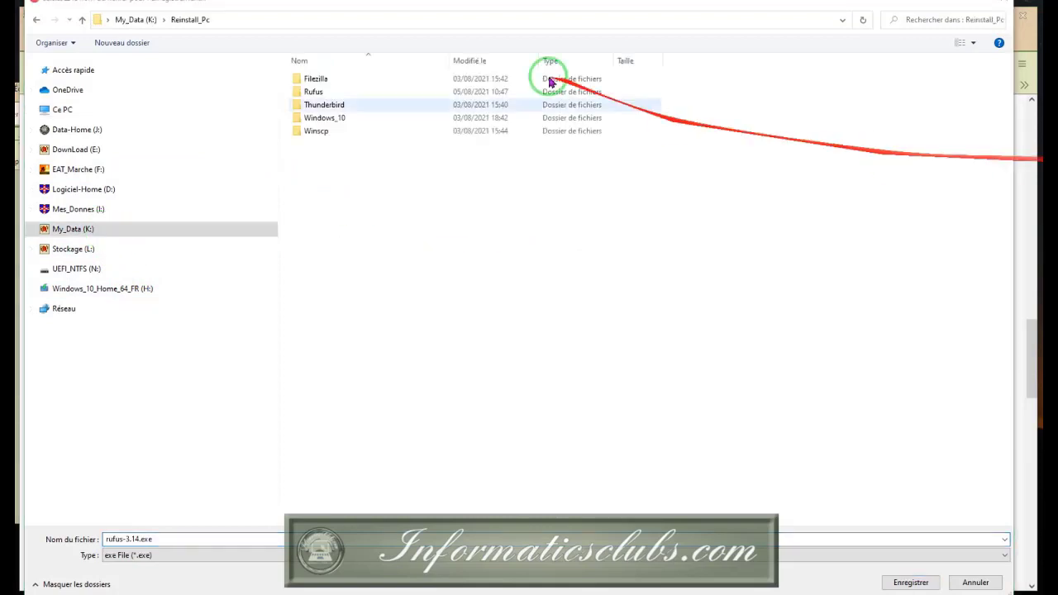
Select the Rufus folder in Reinstall_Pc as the save location, cancel the save, and close the Rufus download page.
click(312, 91)
double_click(312, 91)
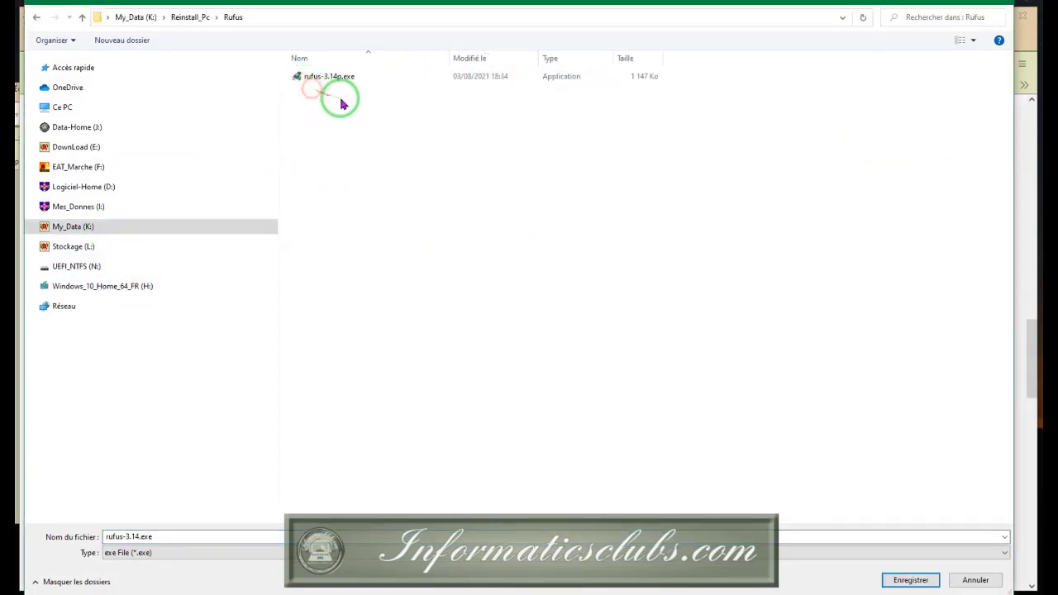
click(353, 90)
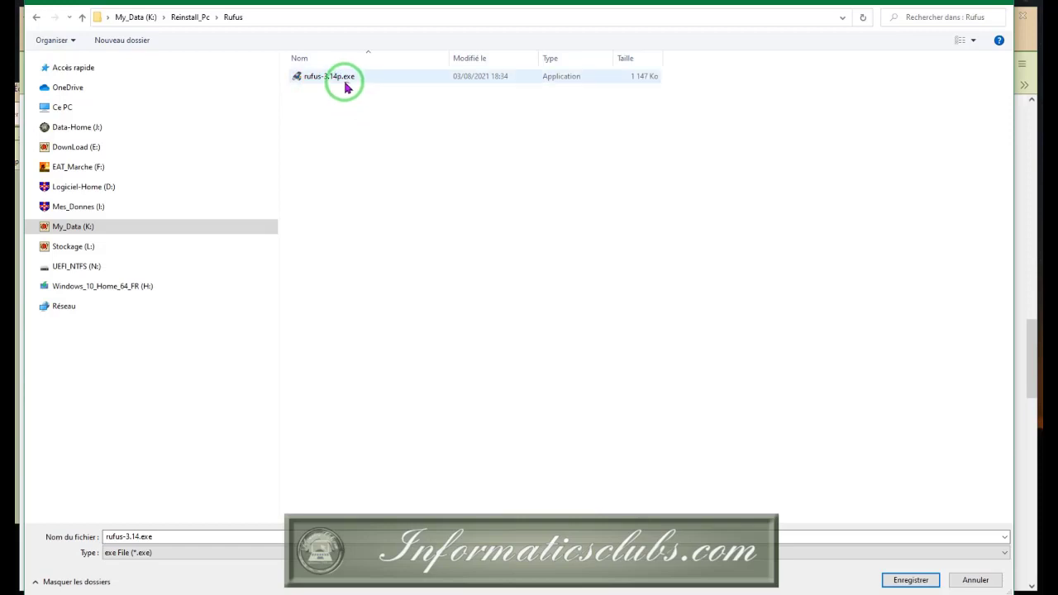
click(897, 580)
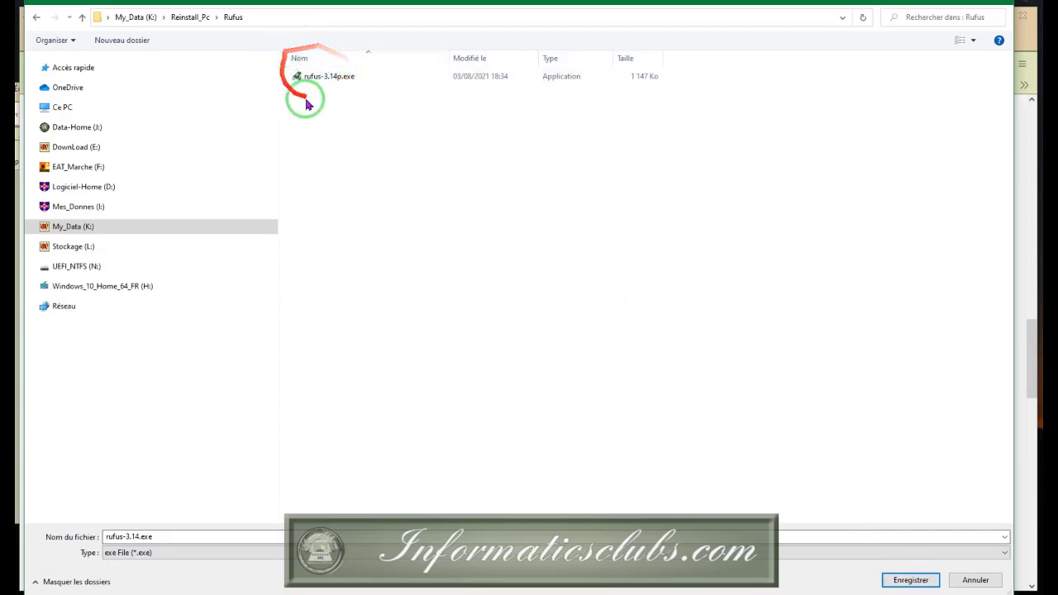
click(1016, 9)
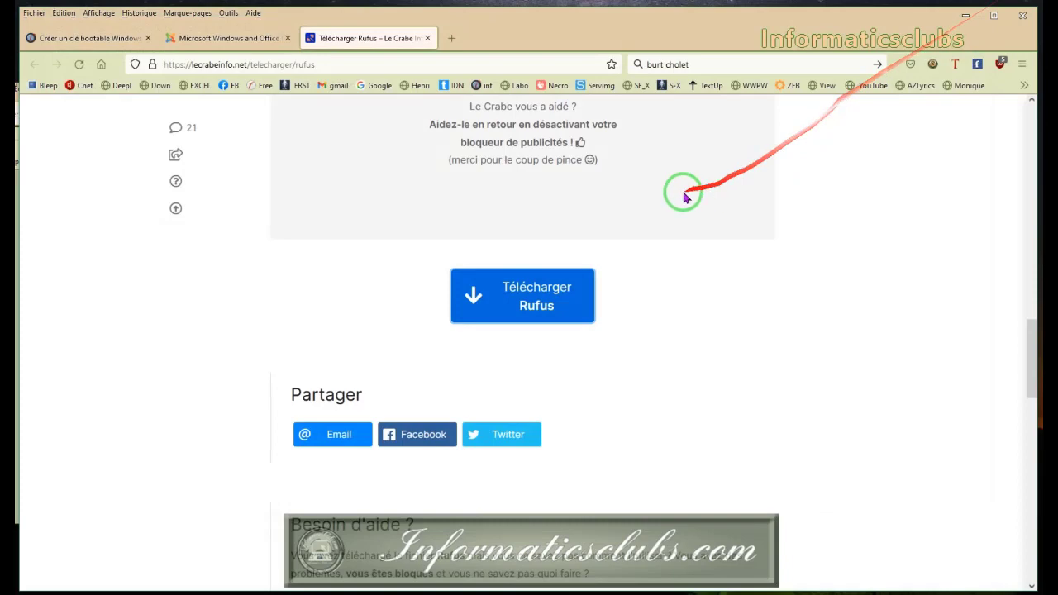
click(428, 40)
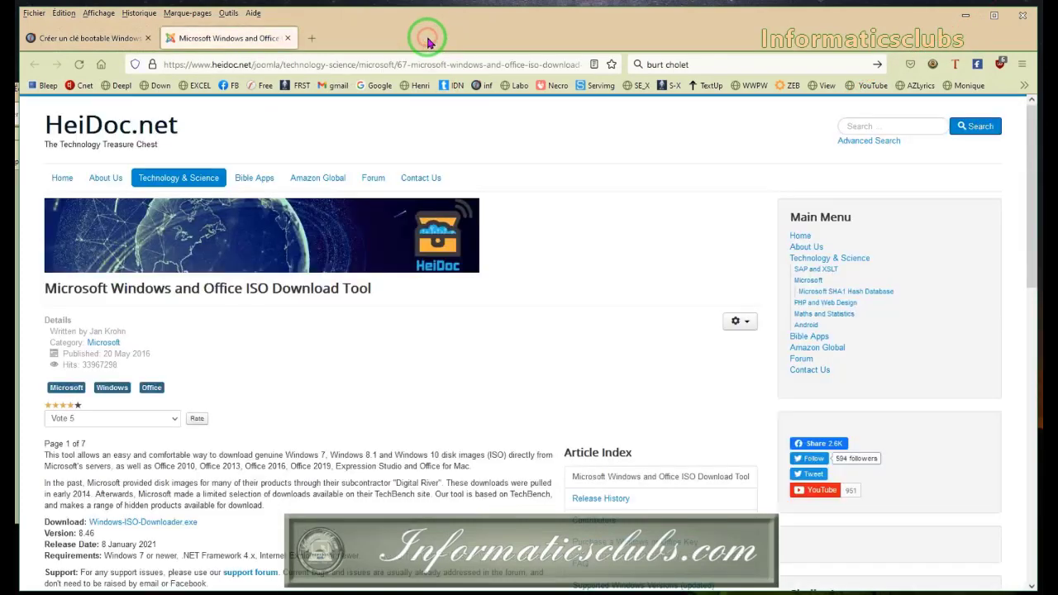
Open the tutorial's Microsoft Windows and Office ISO Download Tool link and choose to save Windows-ISO-Downloader.exe.
click(142, 37)
scroll(612, 246, down, 5)
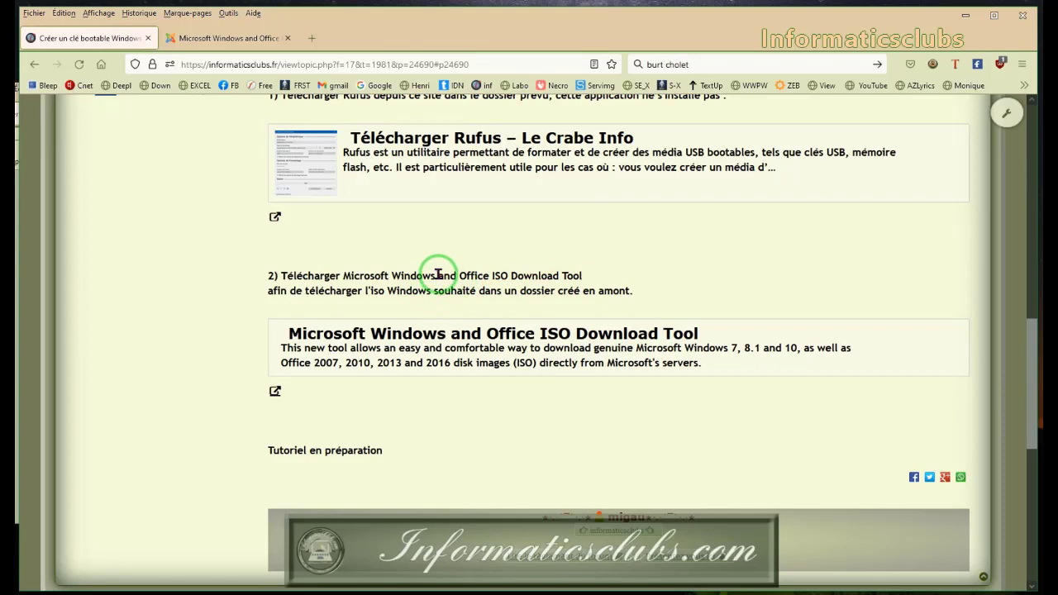
click(539, 337)
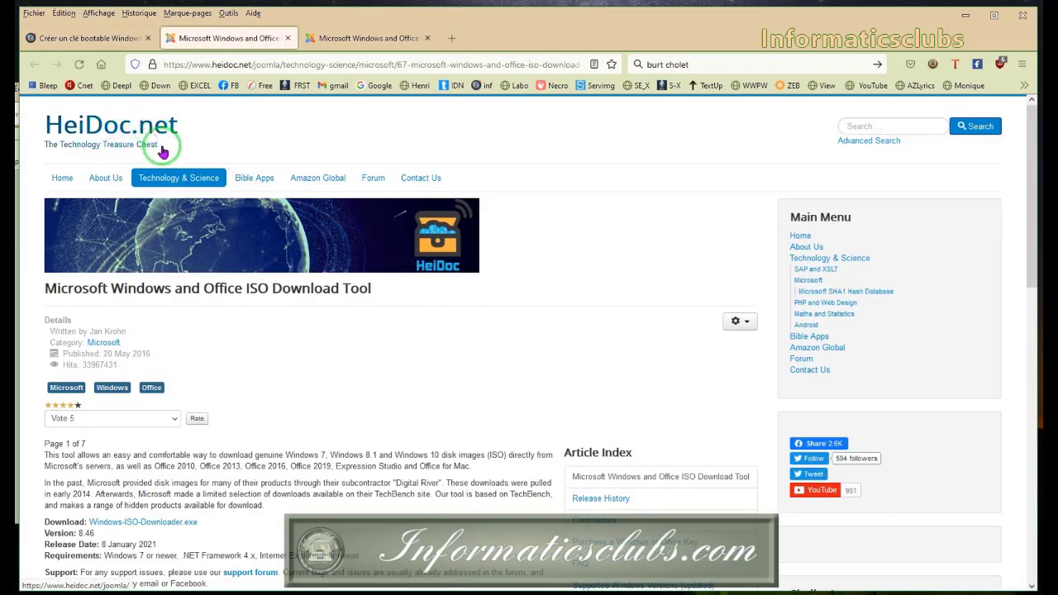
mouse_move(179, 177)
scroll(177, 232, down, 1)
scroll(177, 232, down, 2)
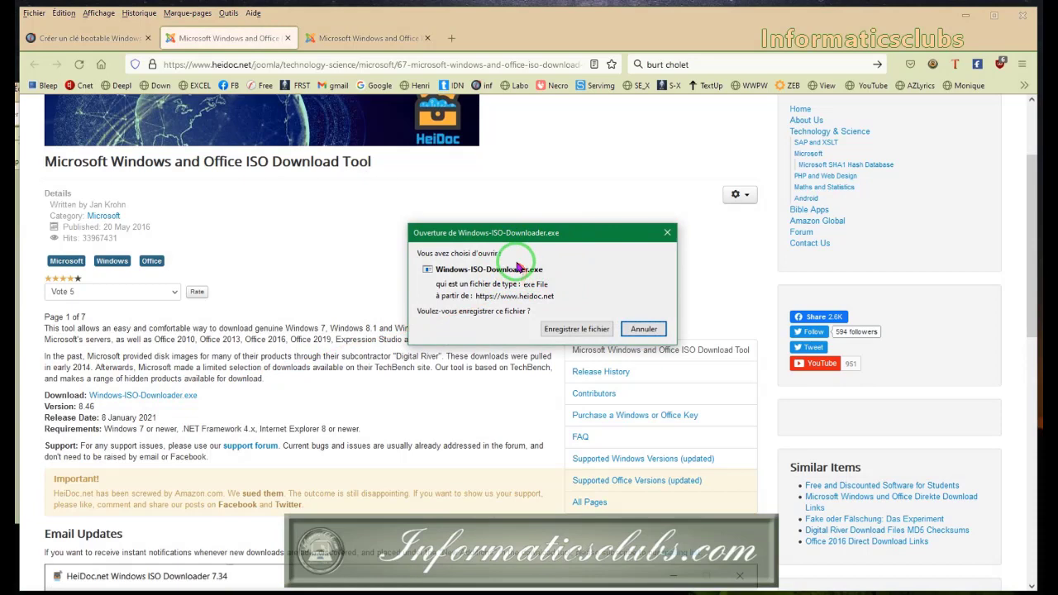
click(575, 329)
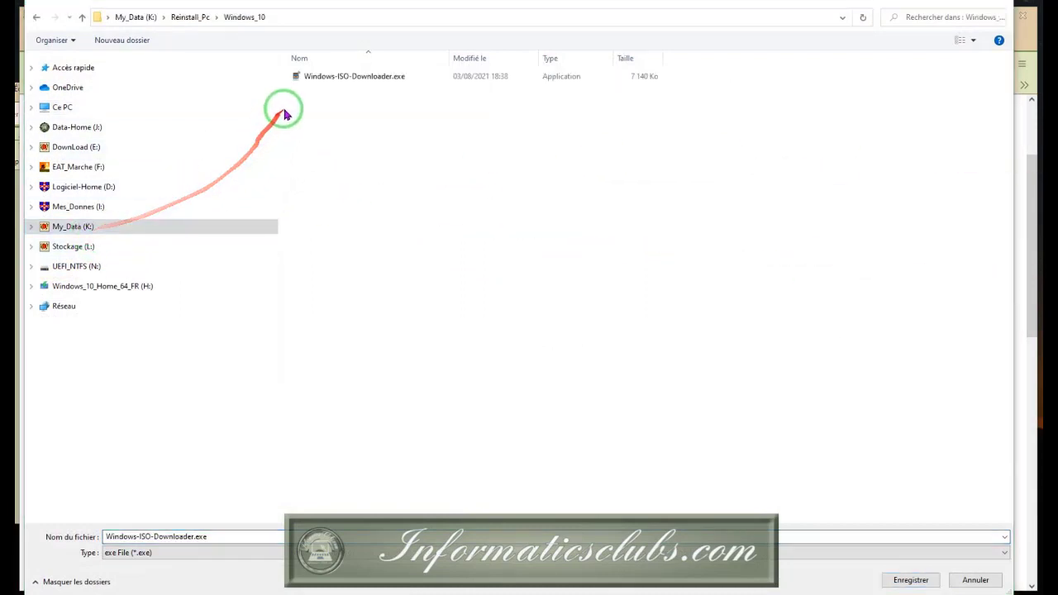
Select the Windows_10 folder in Reinstall_Pc as the save location, cancel the save, and close both HeiDoc.net pages.
click(190, 17)
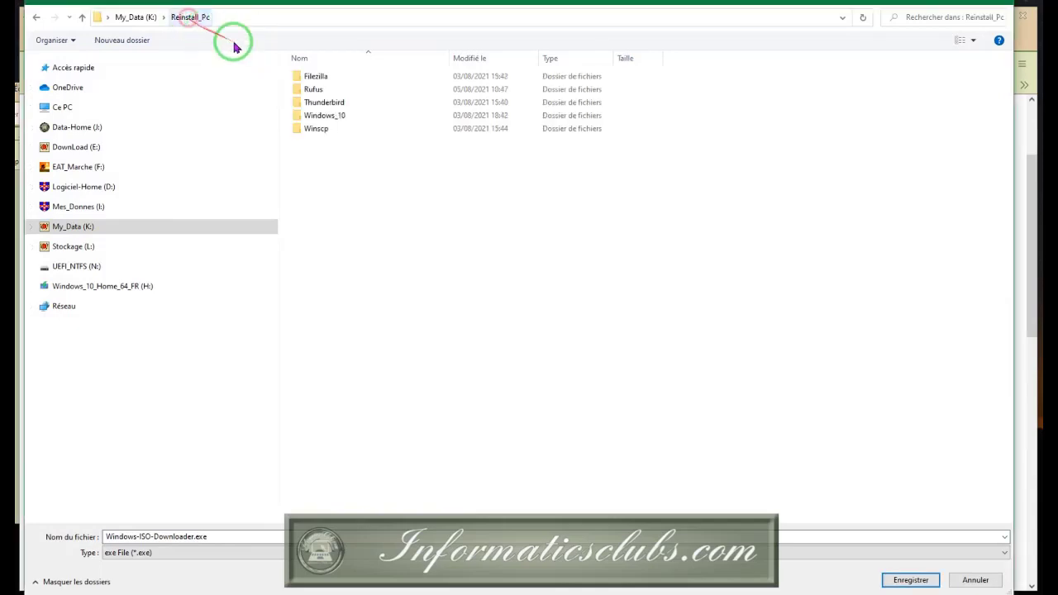
double_click(324, 116)
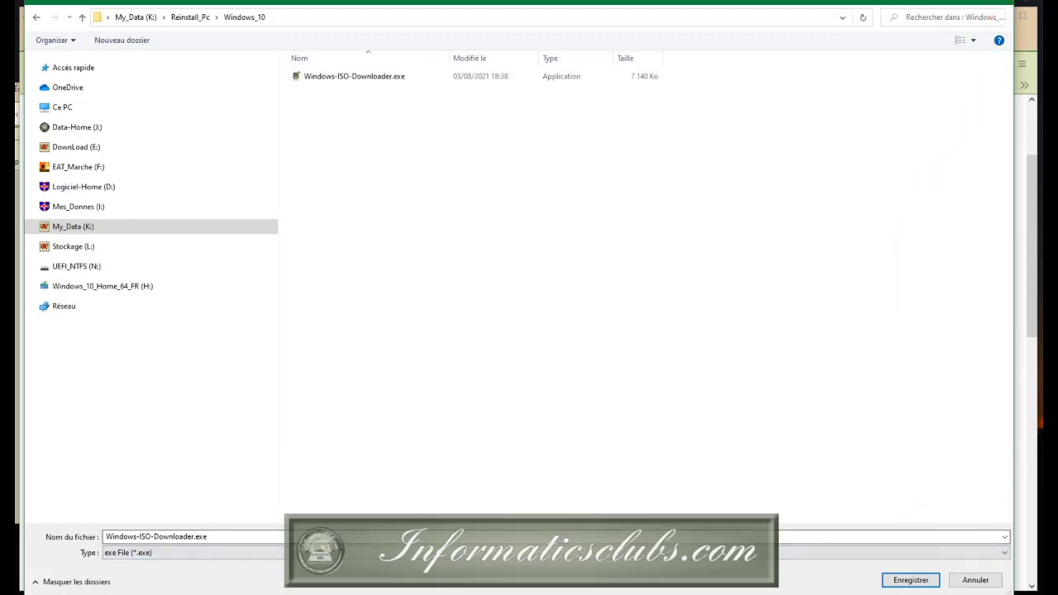
click(1001, 2)
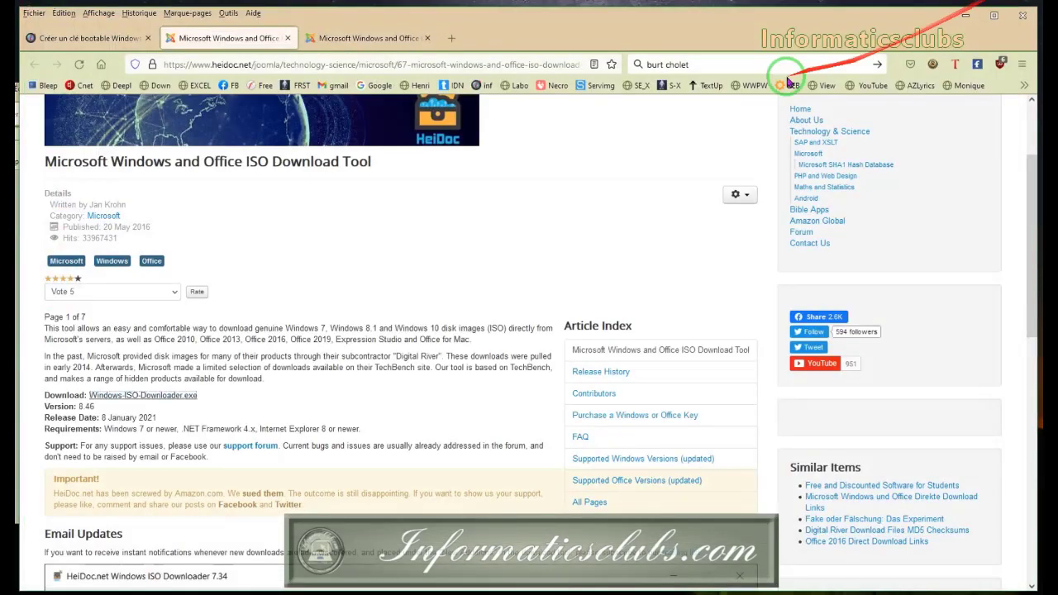
click(286, 39)
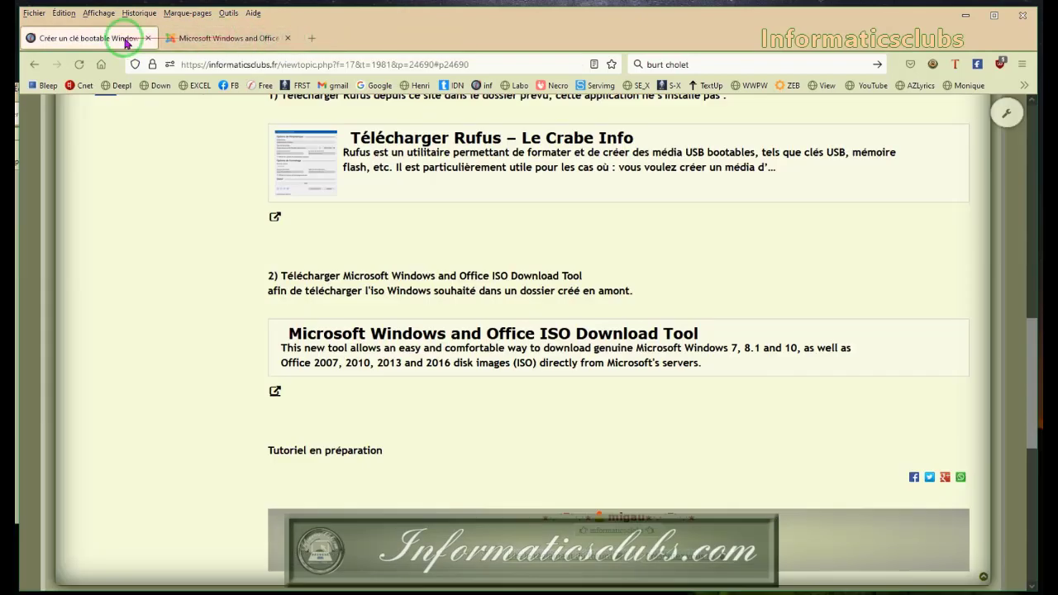
click(219, 39)
click(286, 39)
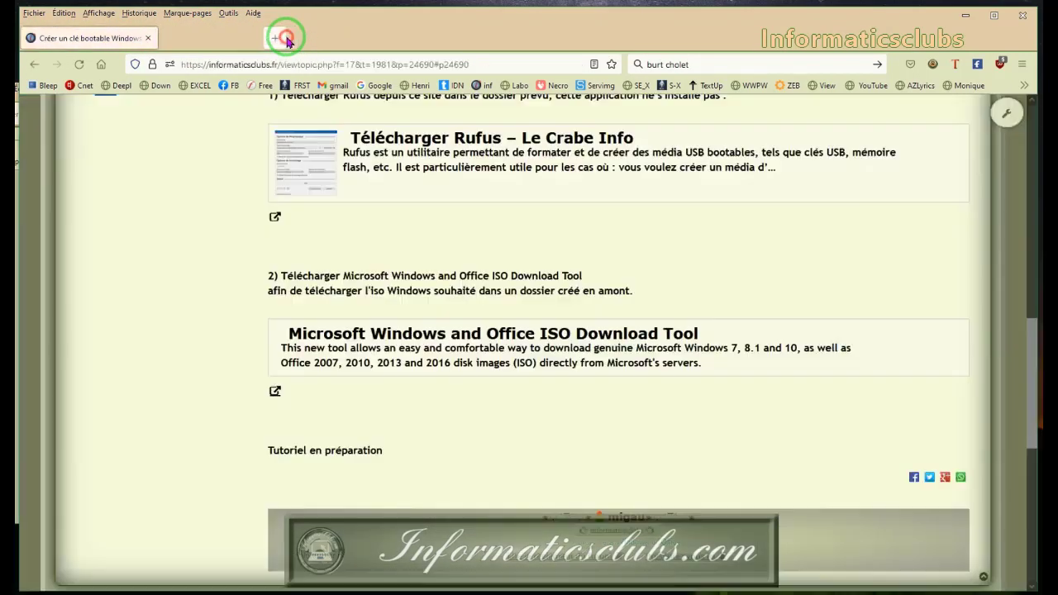
Review the tutorial's folder advice and two download links, and close the browser.
scroll(353, 171, up, 3)
scroll(352, 172, up, 3)
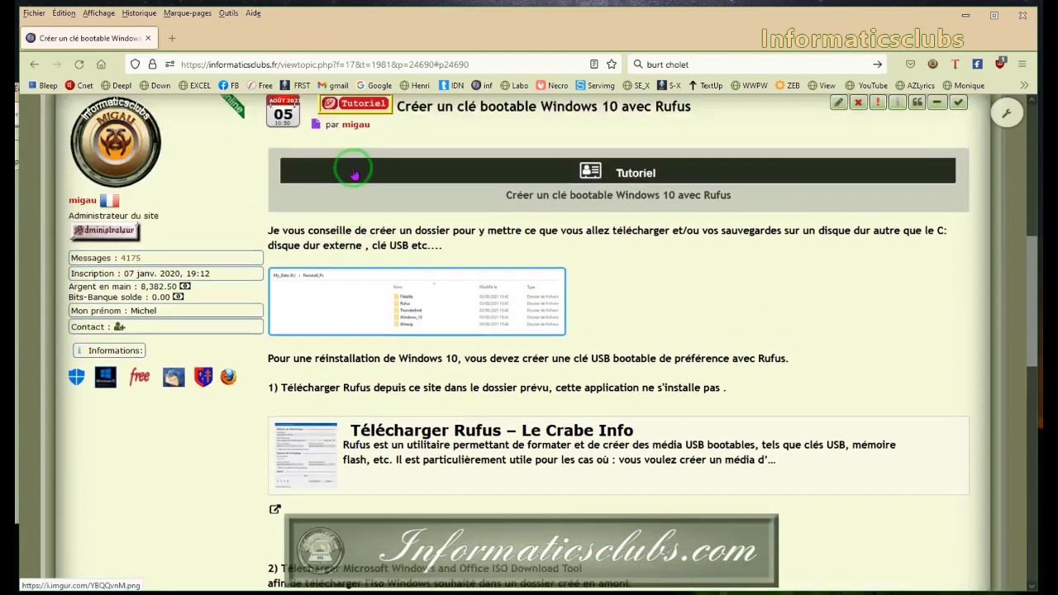
scroll(352, 172, down, 5)
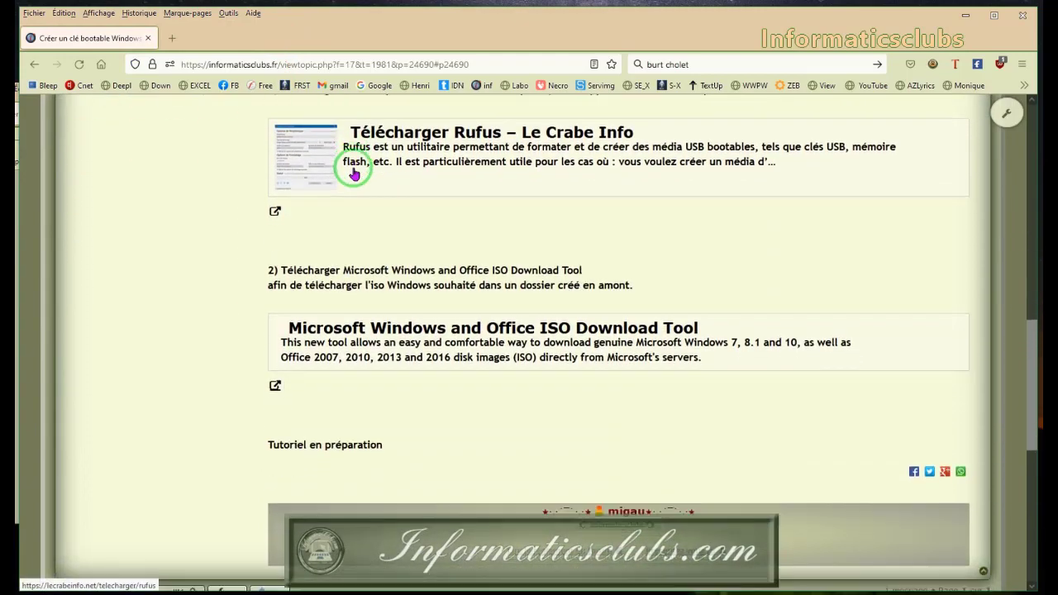
scroll(351, 168, down, 2)
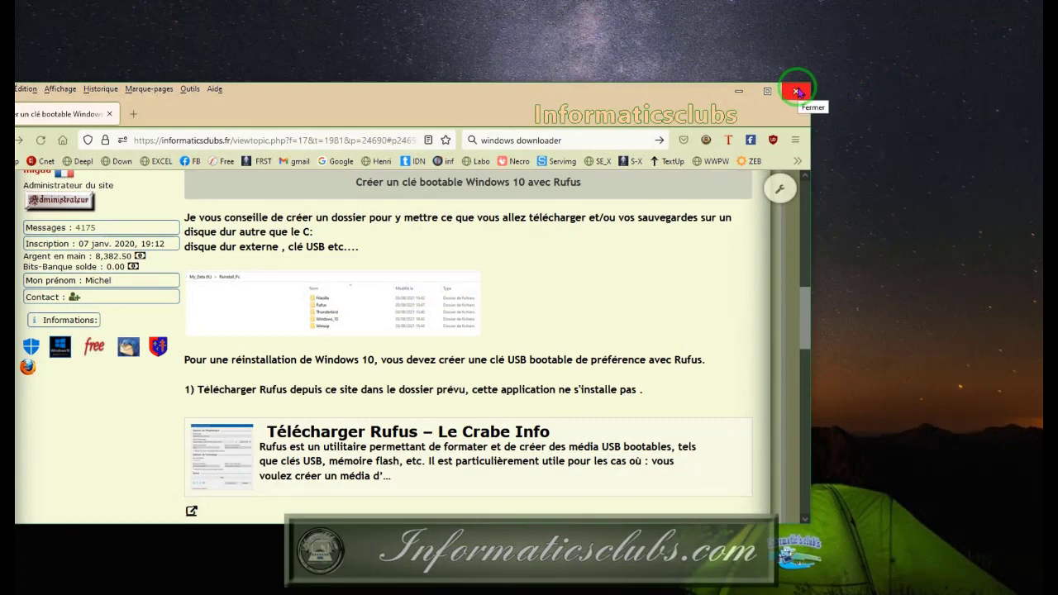
drag(570, 89, 674, 88)
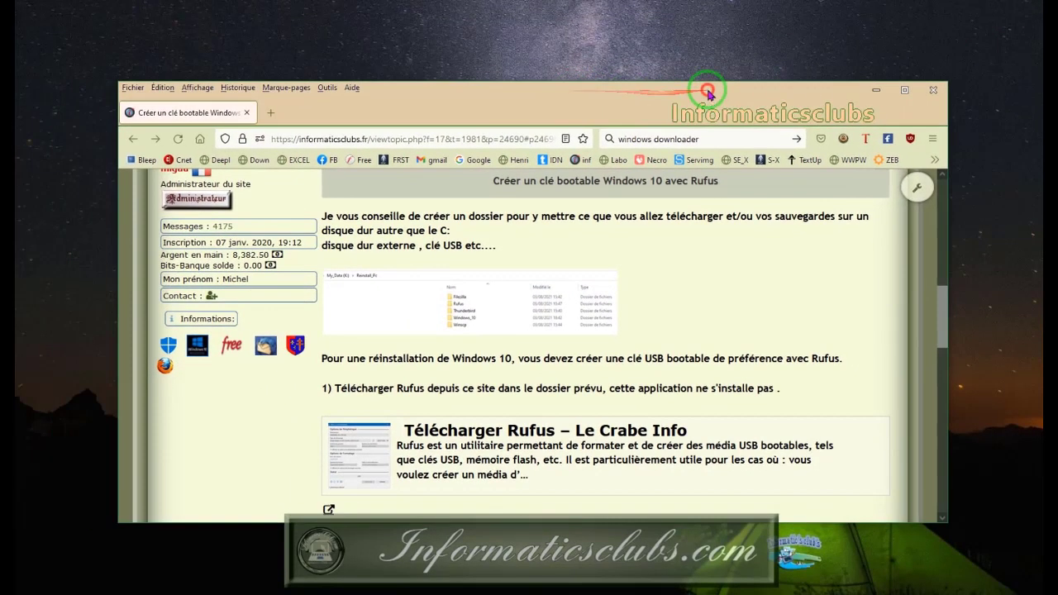
click(934, 91)
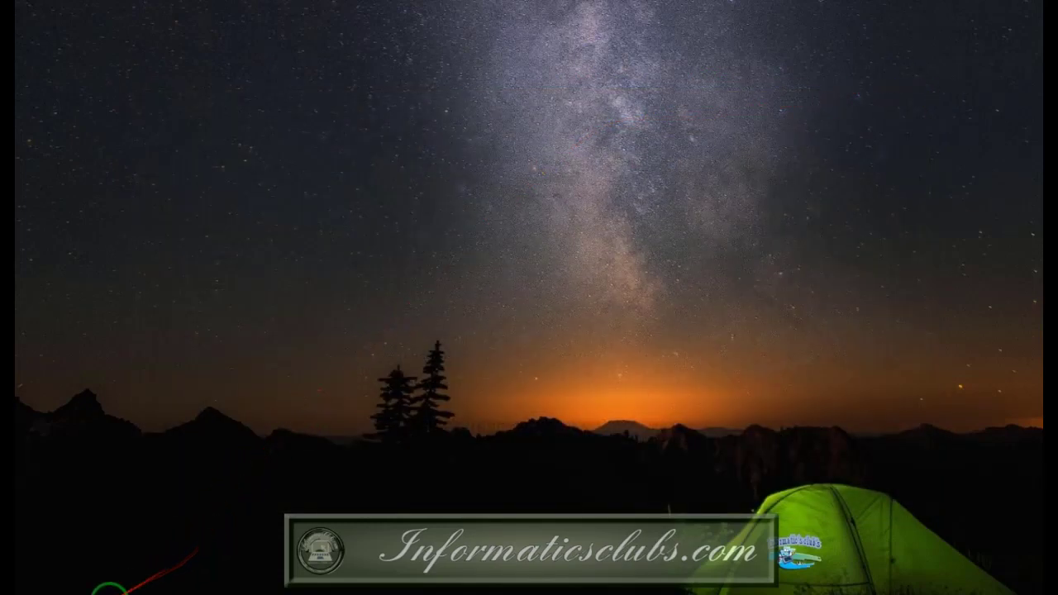
Open the Windows_10 folder in Reinstall_Pc and run Windows-ISO-Downloader.exe as administrator.
click(111, 594)
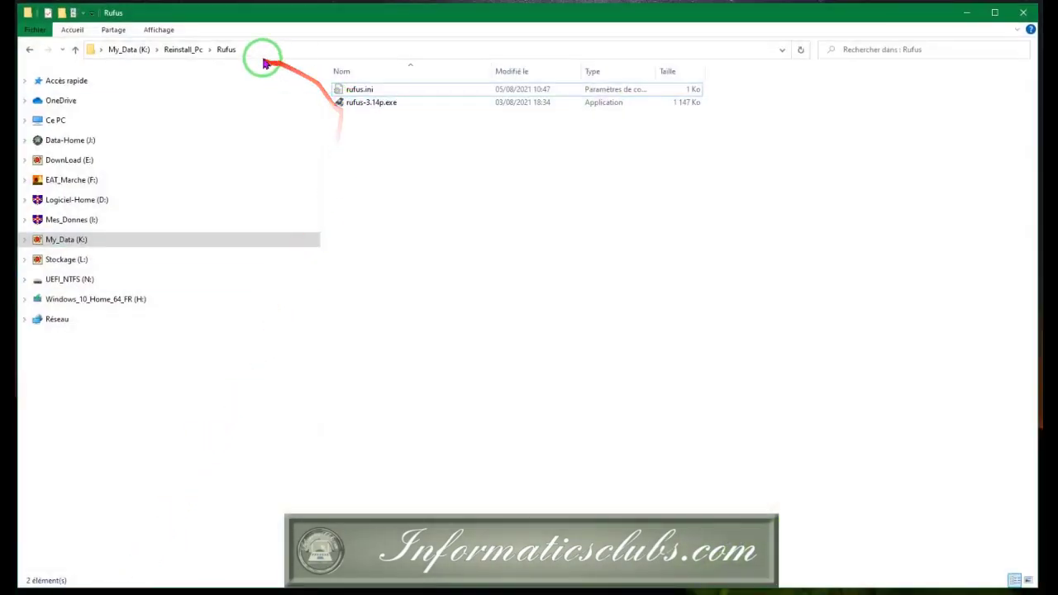
click(174, 50)
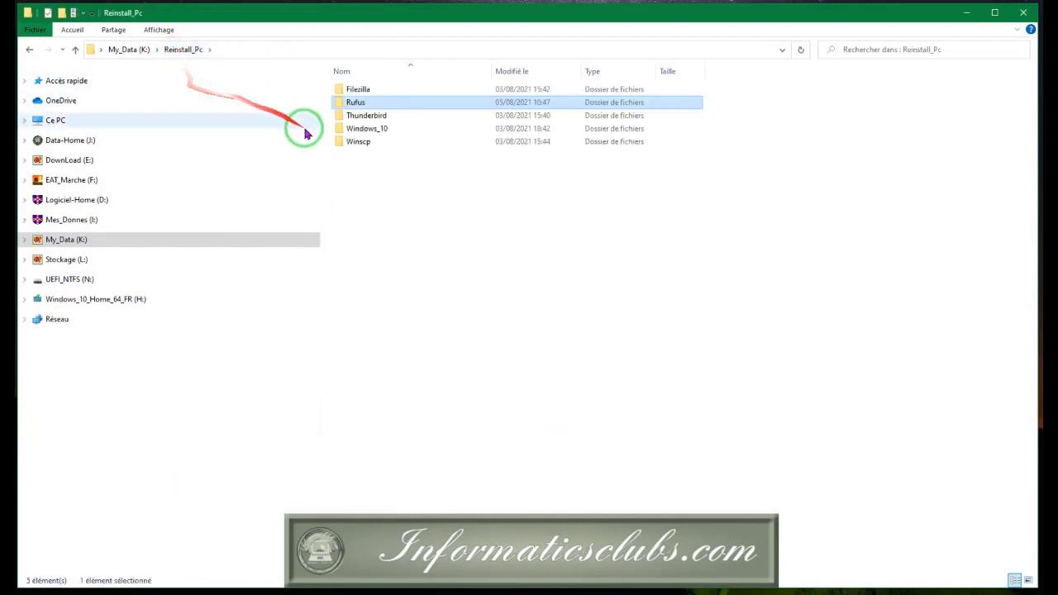
click(378, 134)
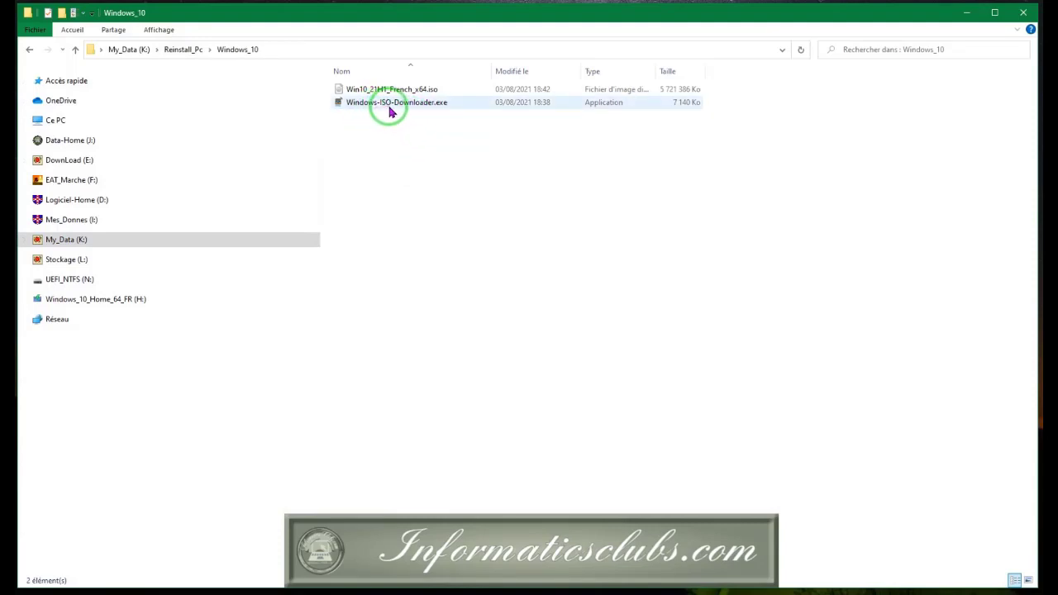
right_click(432, 103)
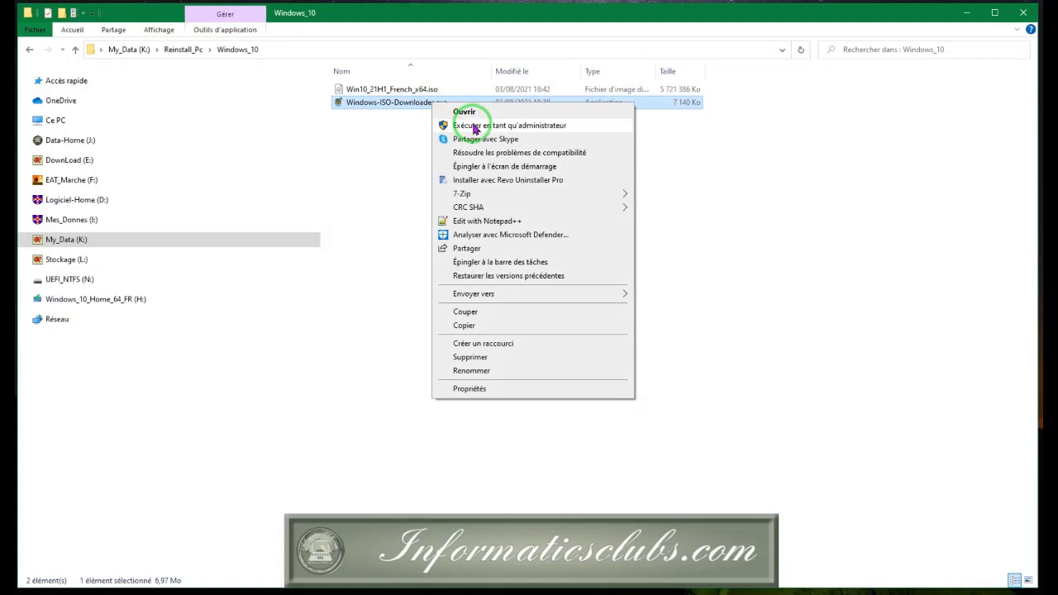
click(474, 126)
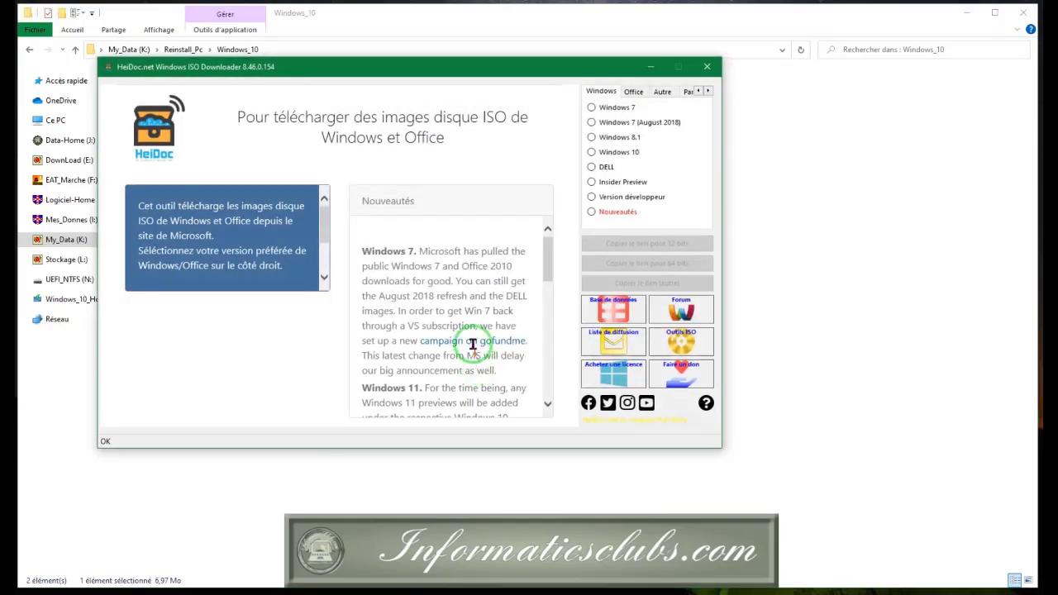
drag(461, 72, 504, 84)
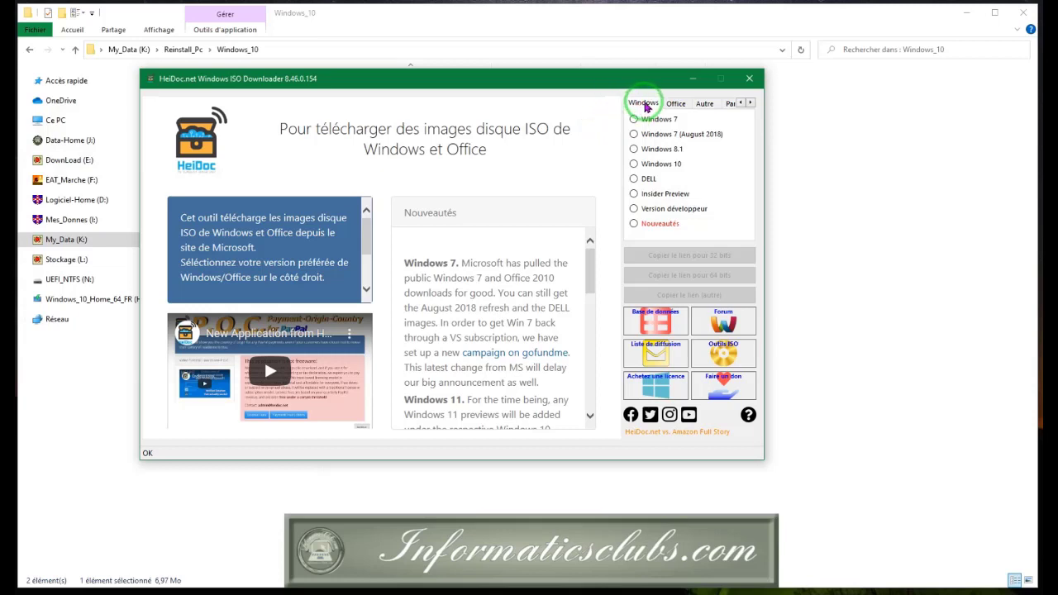
Choose Windows 10 in the ISO downloader and confirm the Windows 10 Home/Pro edition under Version 21H1 (May 2021 Update).
click(633, 165)
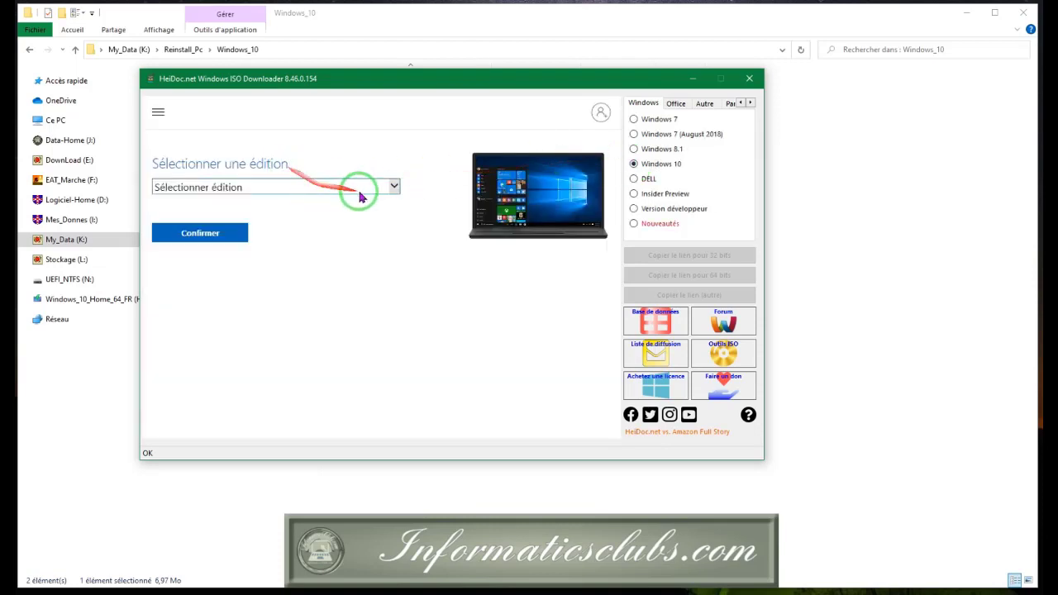
click(395, 188)
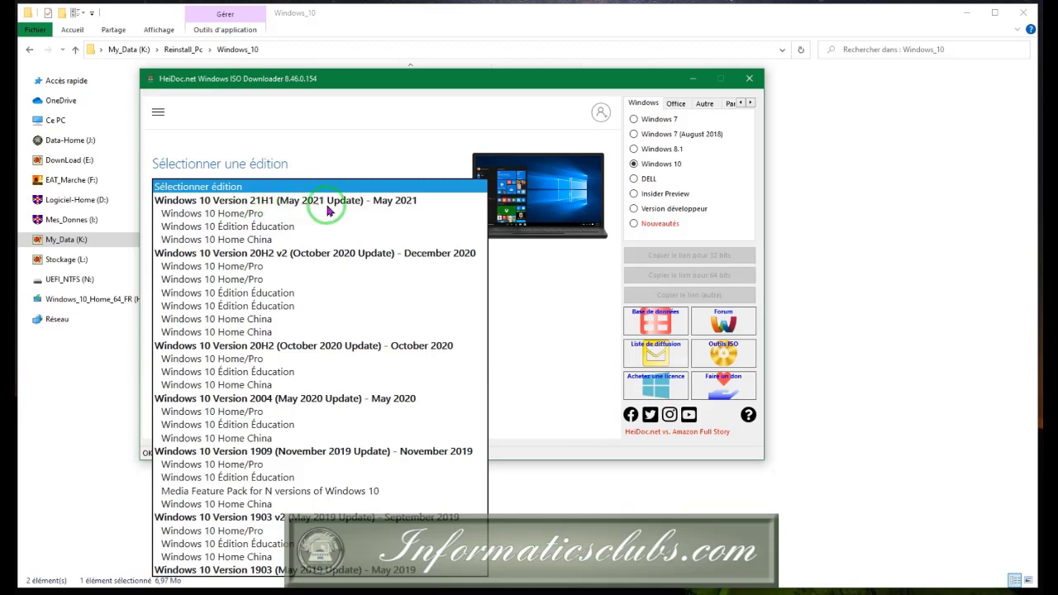
click(225, 217)
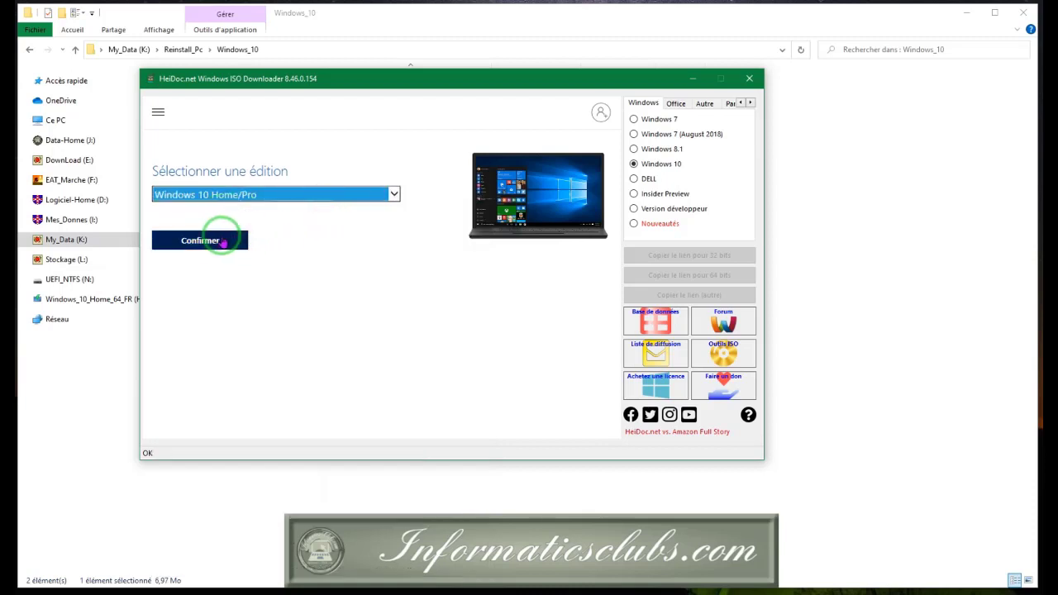
click(209, 243)
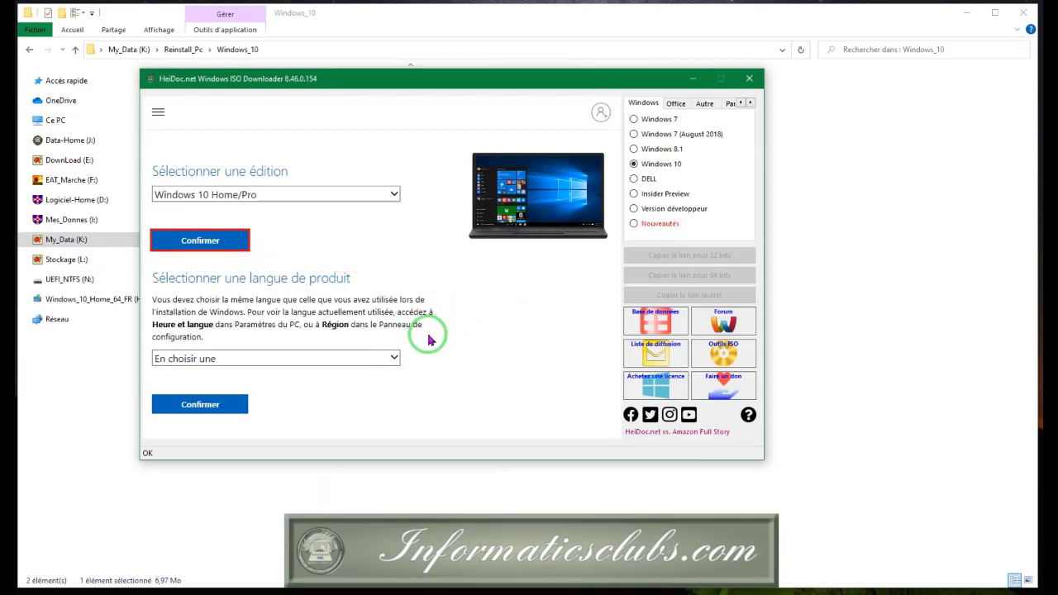
Set the product language to Français and confirm it.
click(385, 358)
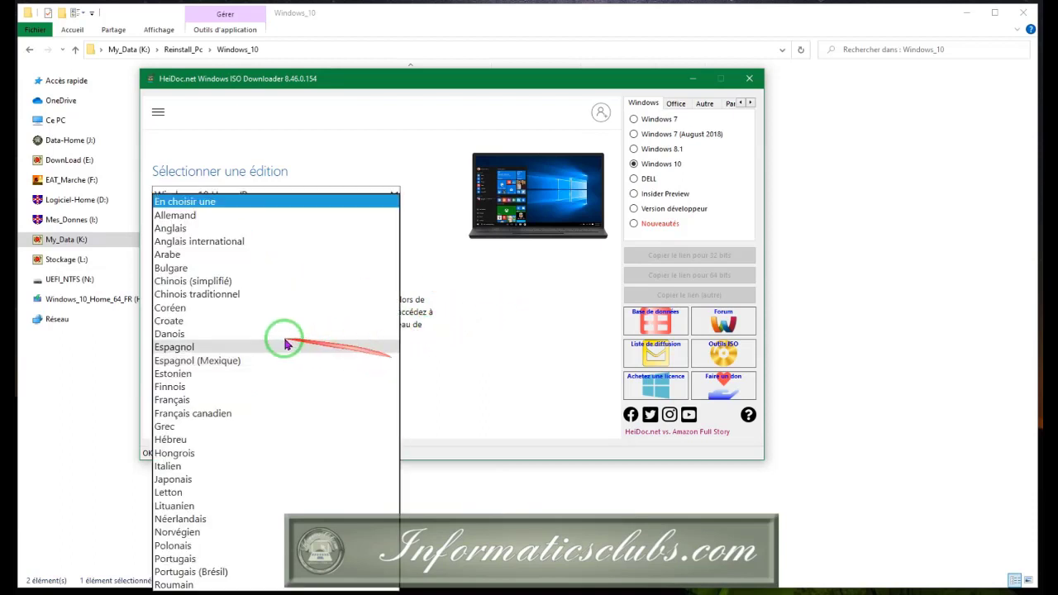
click(173, 404)
click(216, 406)
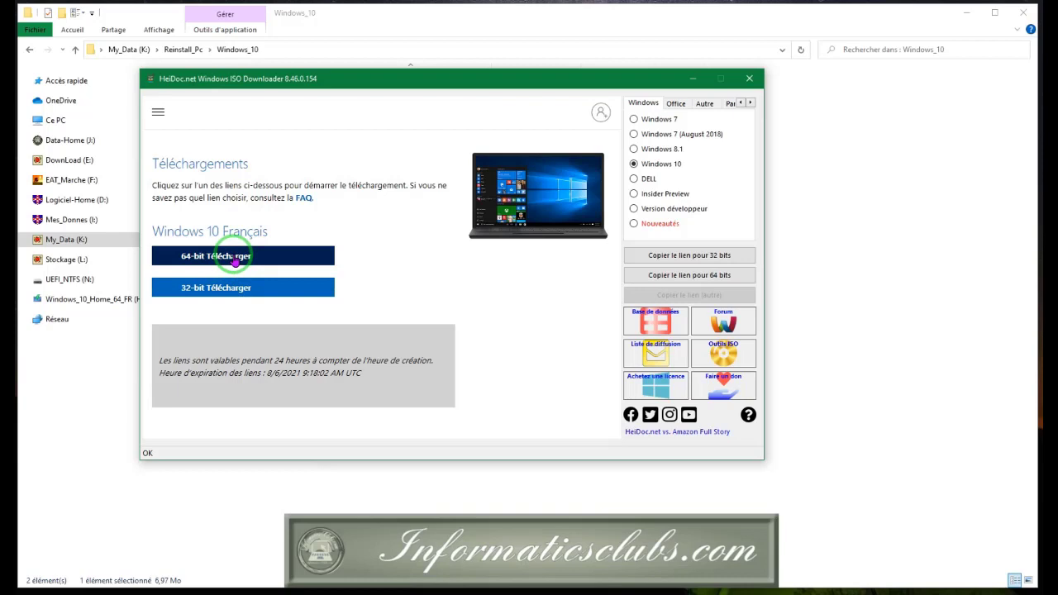
Try to save the 64-bit Win10_21H1_French_x64.iso in Reinstall_Pc's Windows_10 folder, cancel the save, and close the ISO downloader.
click(235, 258)
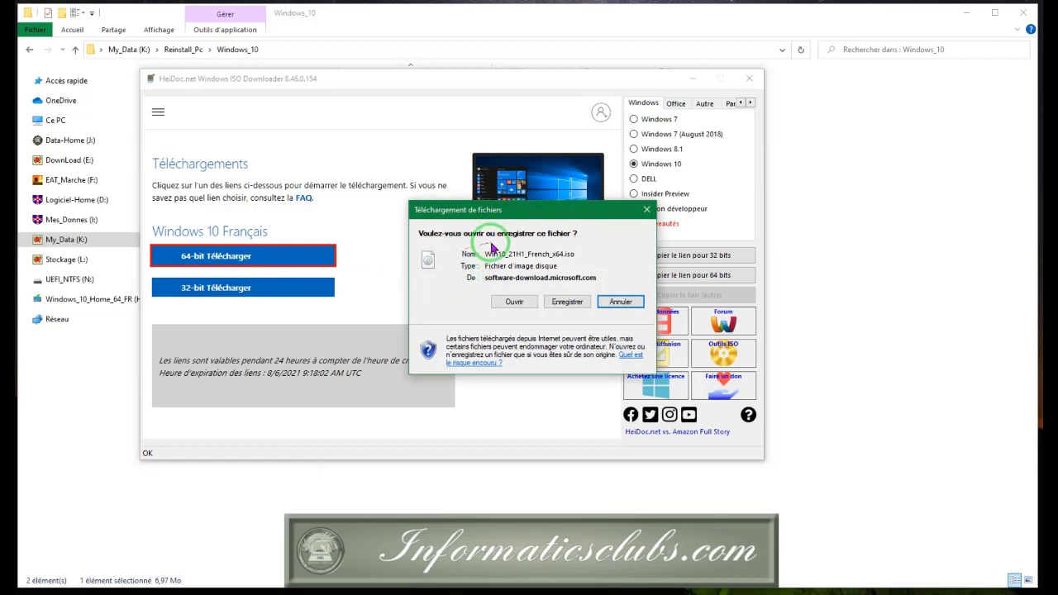
click(566, 302)
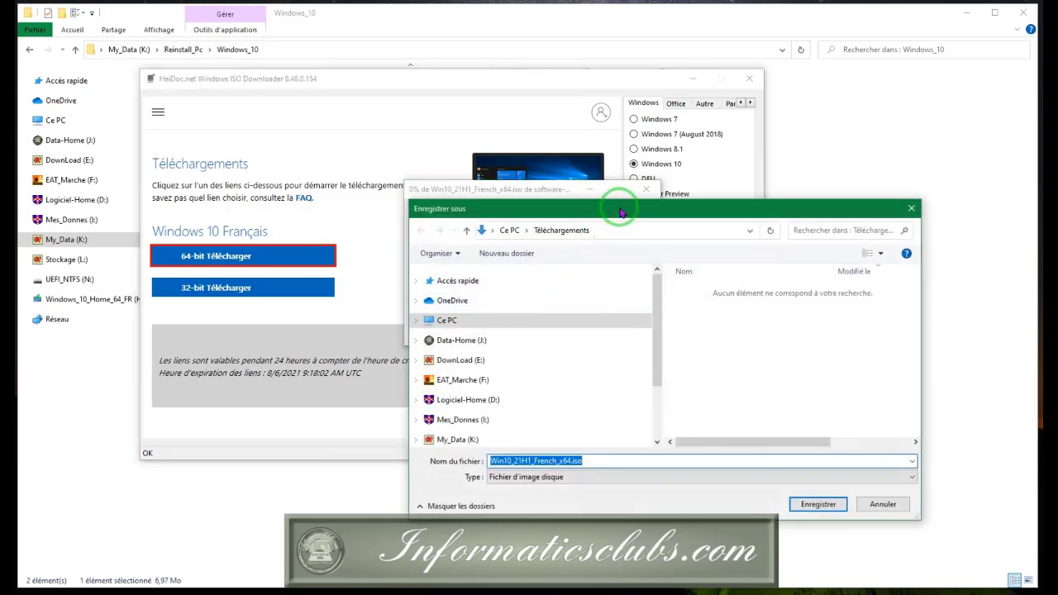
drag(621, 214, 514, 102)
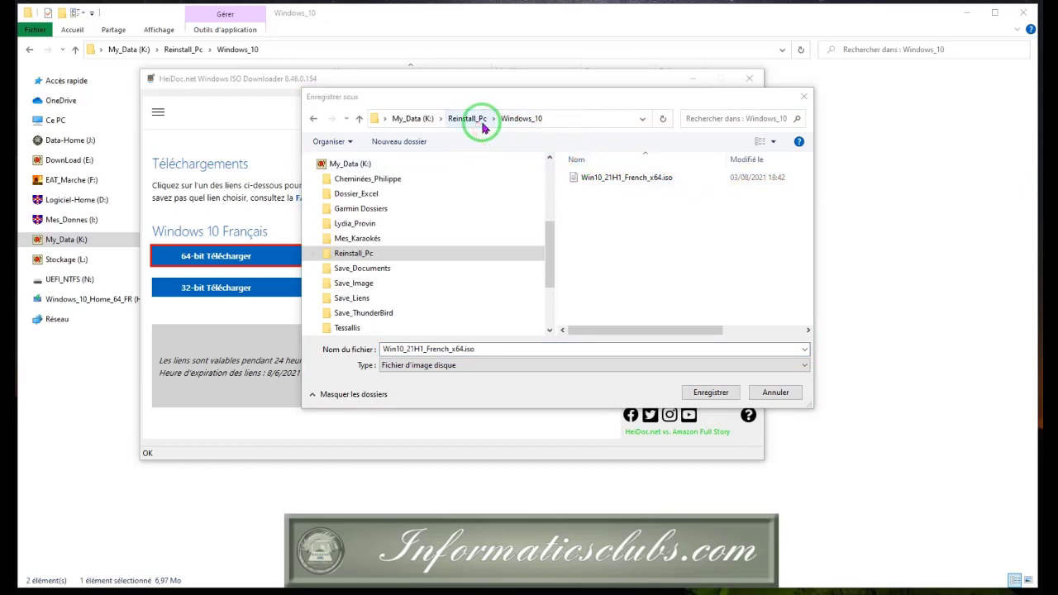
click(310, 165)
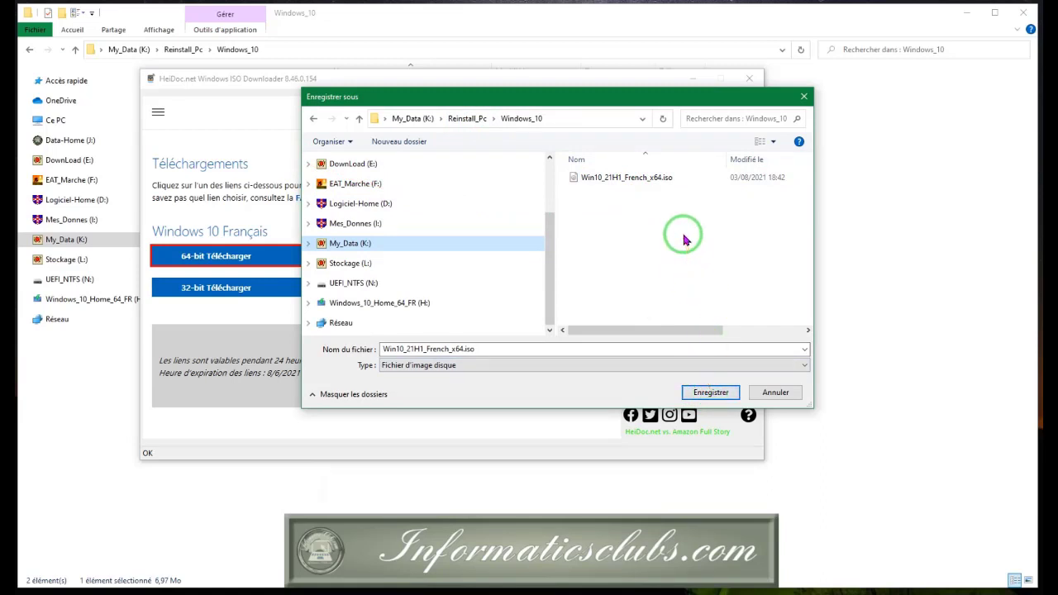
click(777, 393)
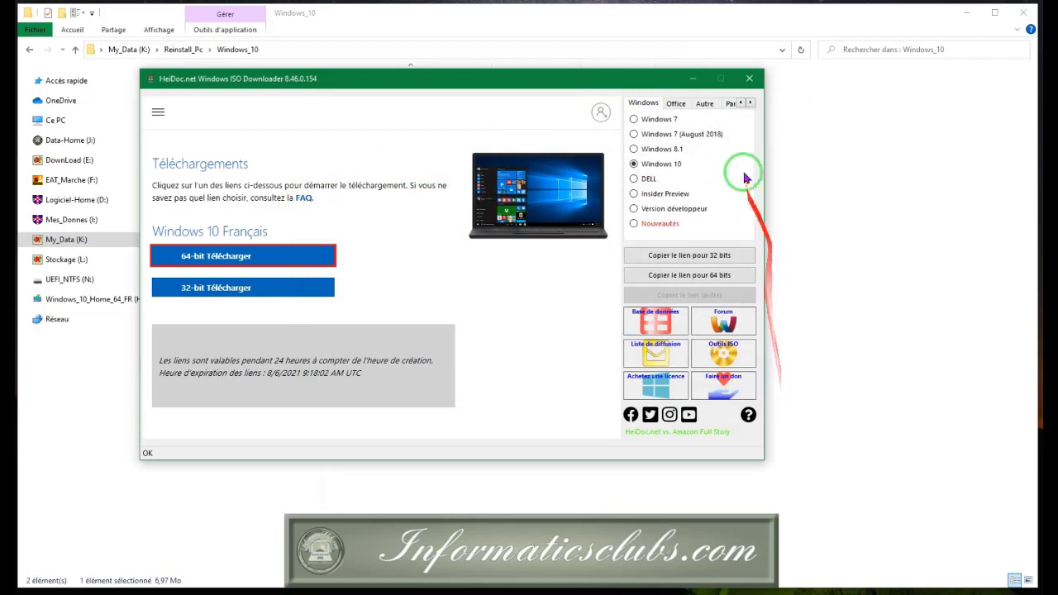
click(750, 79)
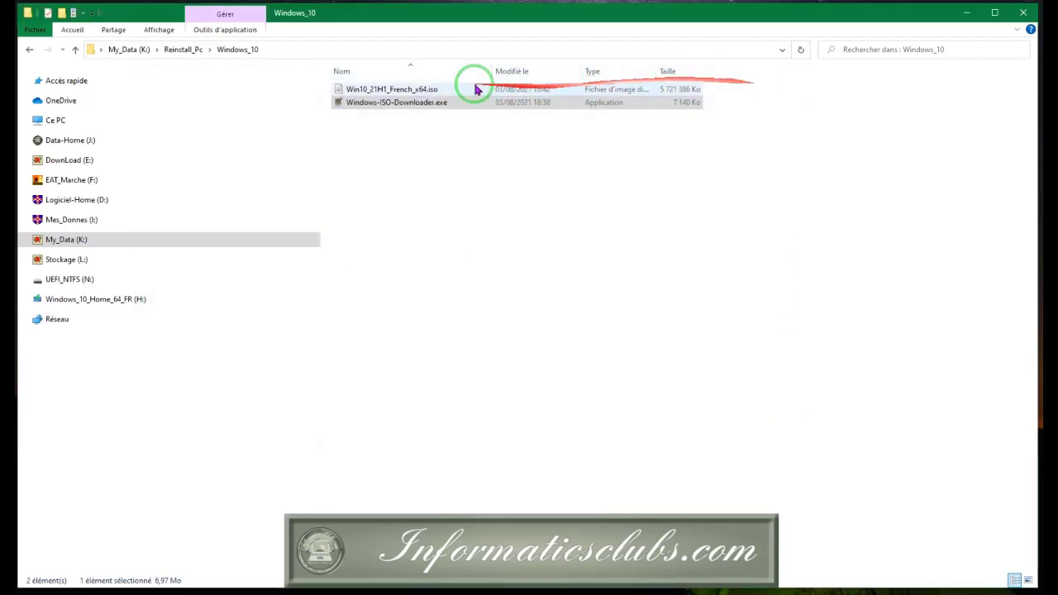
Review the contents of the Rufus and Windows_10 folders in Reinstall_Pc.
click(231, 49)
click(182, 50)
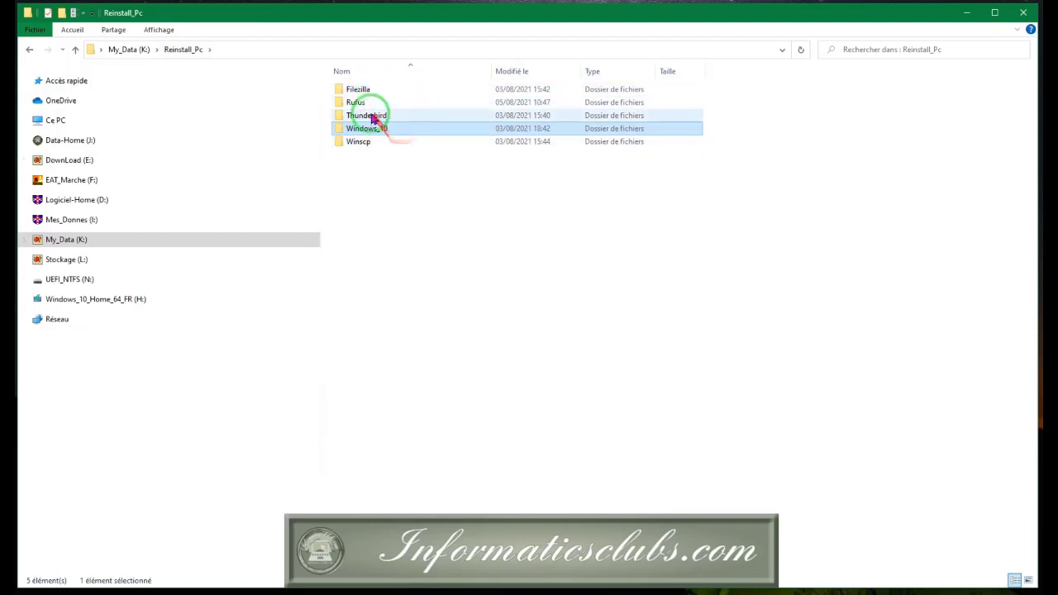
double_click(357, 102)
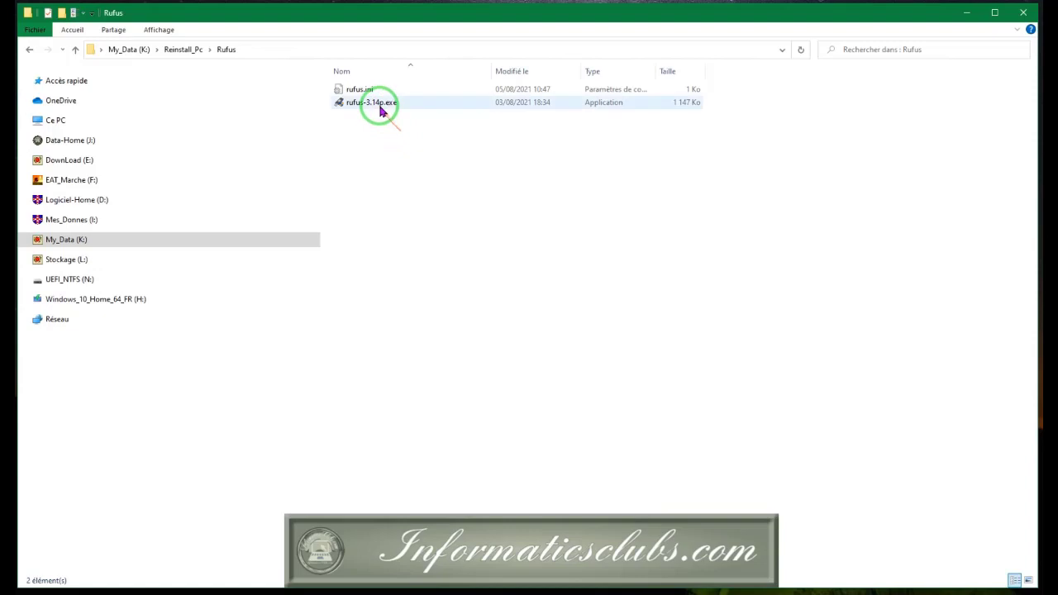
click(183, 50)
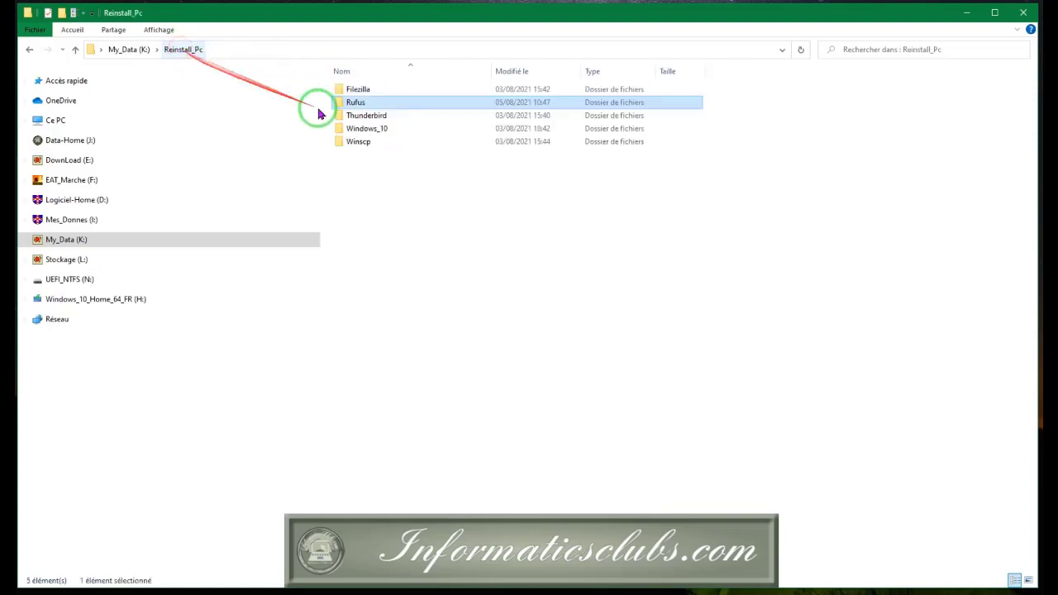
double_click(368, 129)
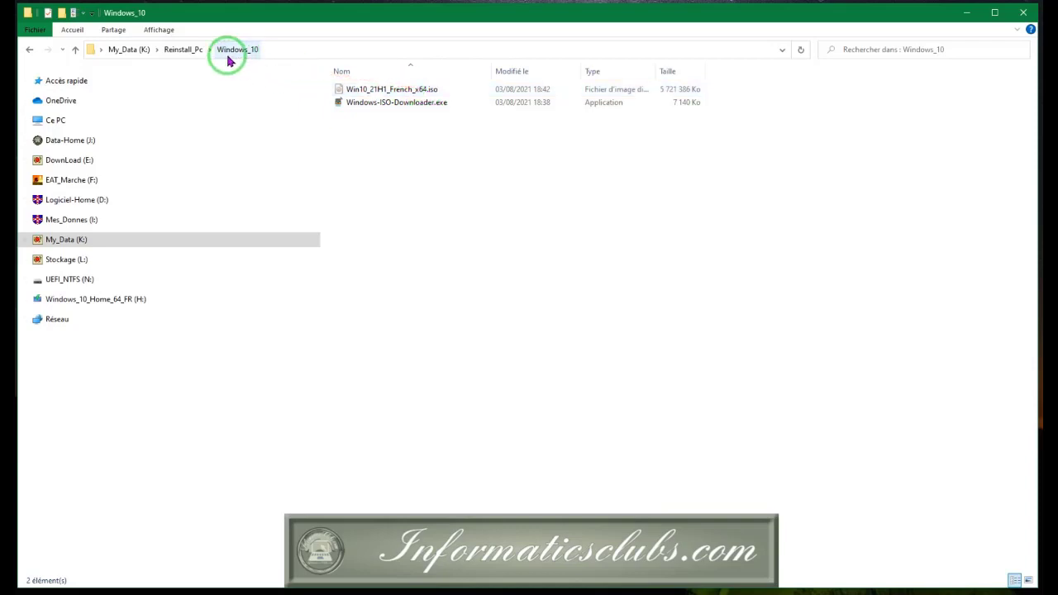
click(183, 51)
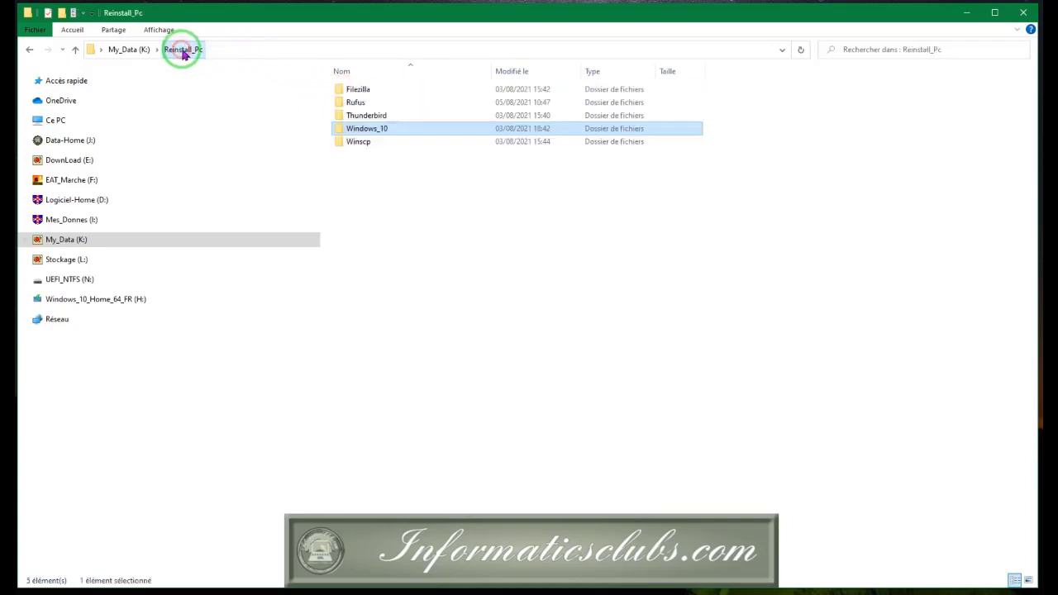
Open the Rufus folder in Reinstall_Pc and run rufus-3.14p.exe as administrator.
double_click(361, 104)
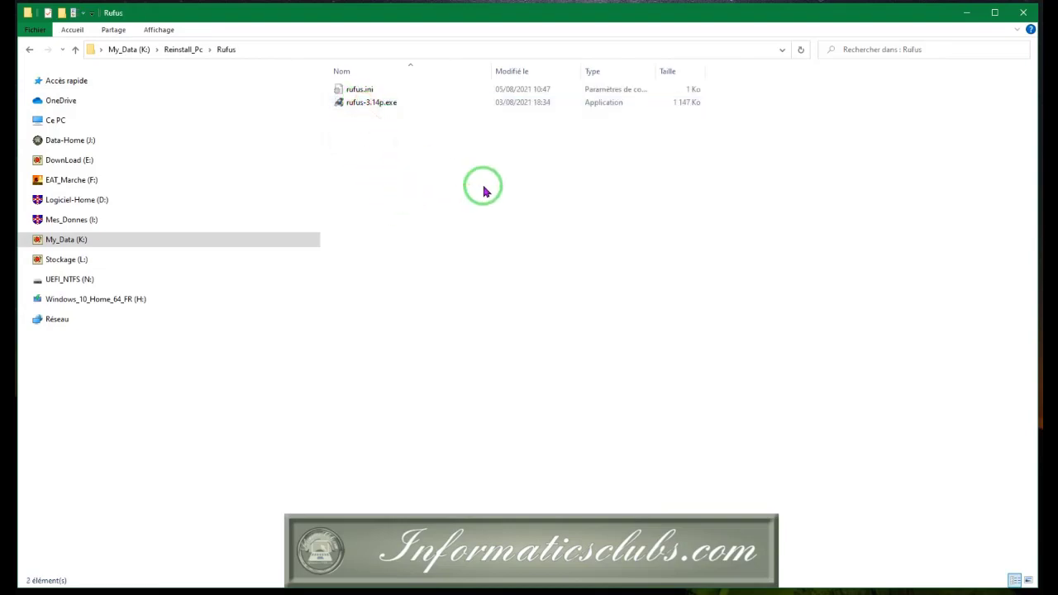
right_click(389, 108)
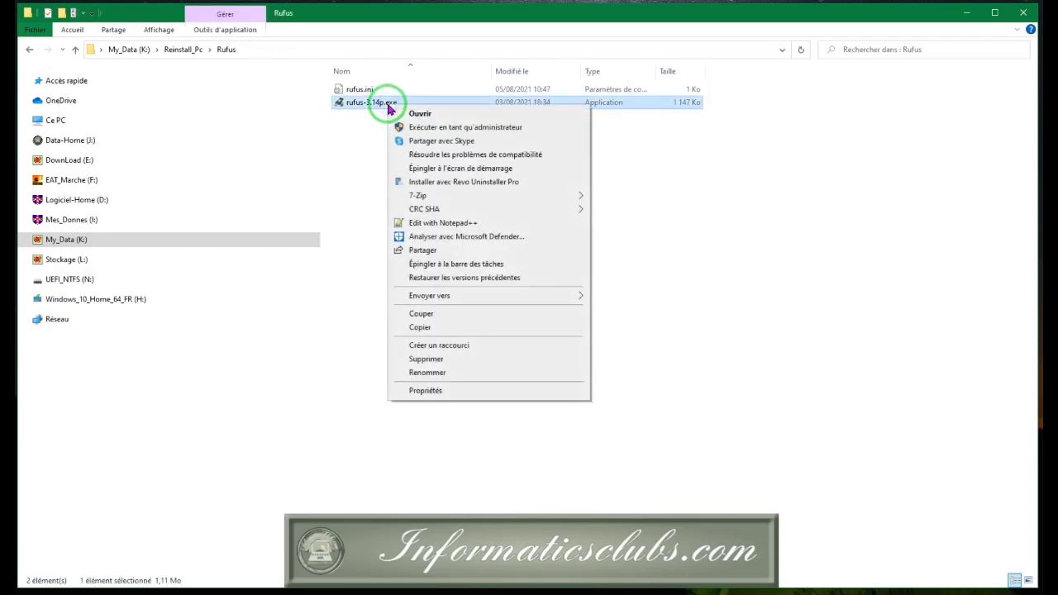
click(469, 129)
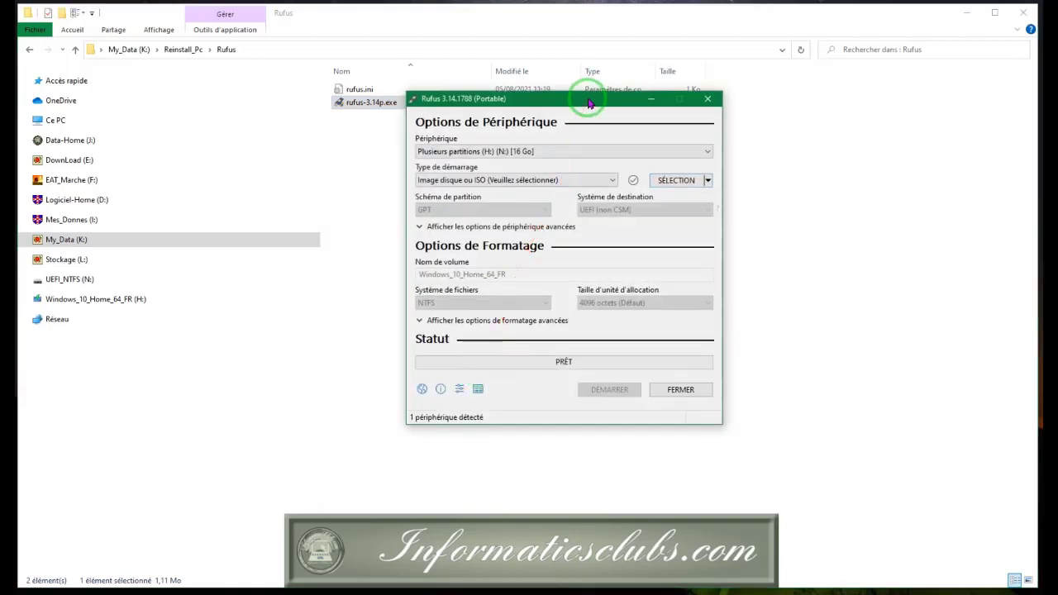
drag(588, 94, 514, 79)
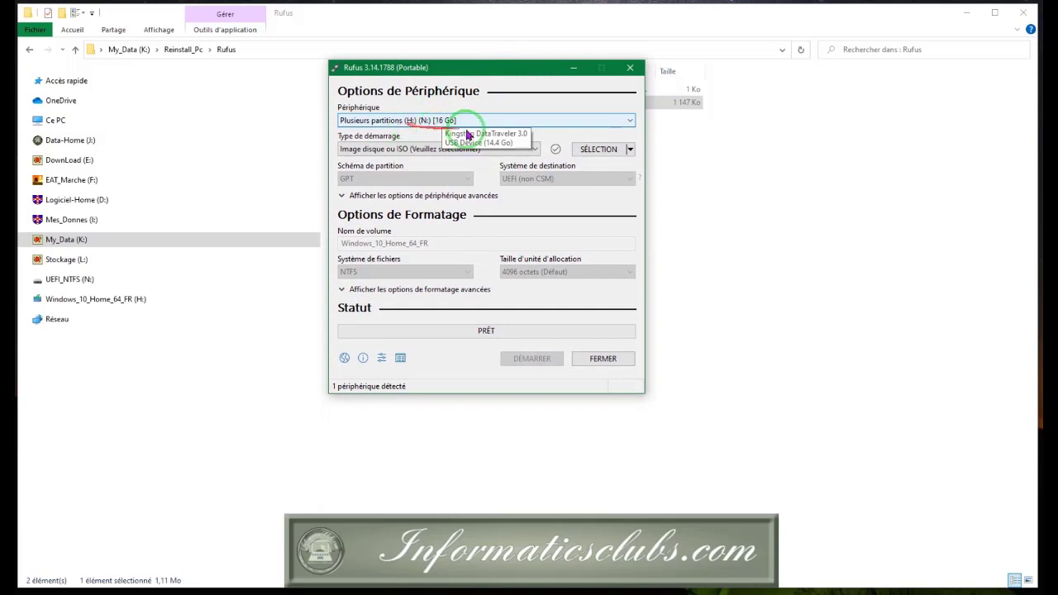
Select the 16 Go USB device with partitions (H:) and (N:) in Rufus, and dismiss the Rufus update window.
click(630, 122)
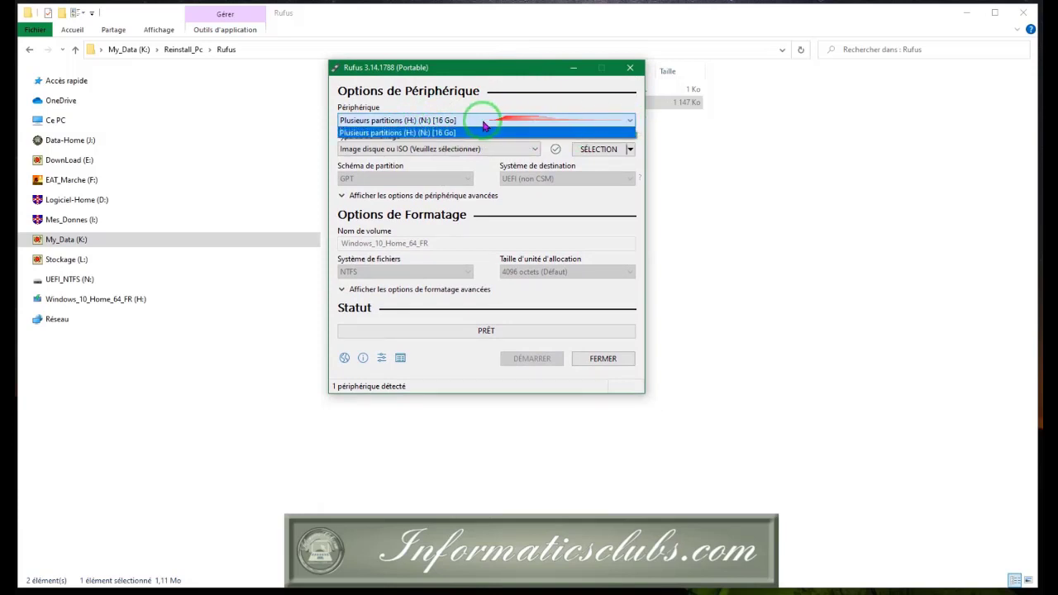
click(455, 133)
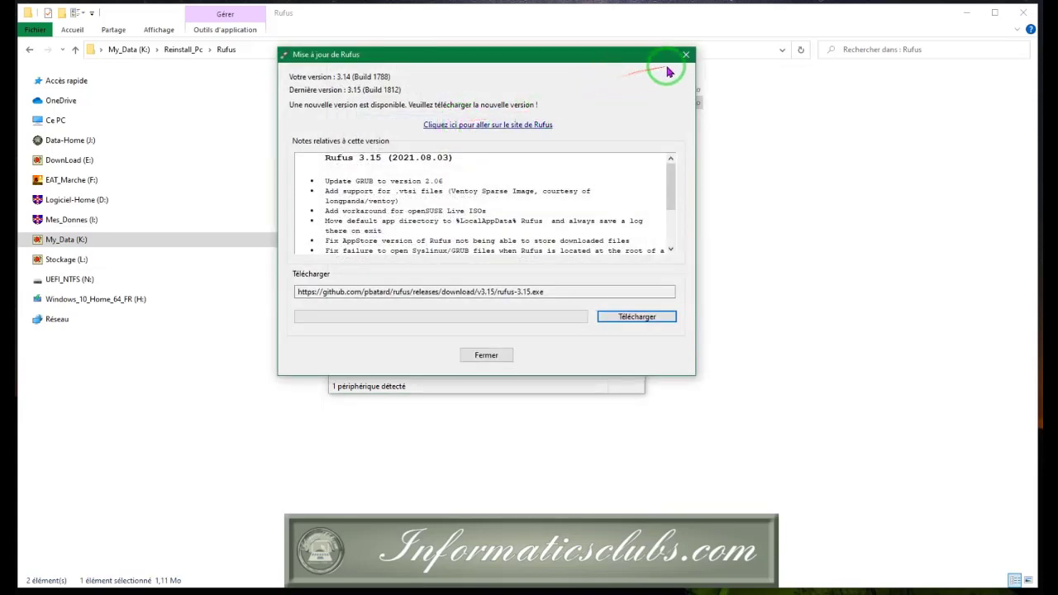
click(686, 54)
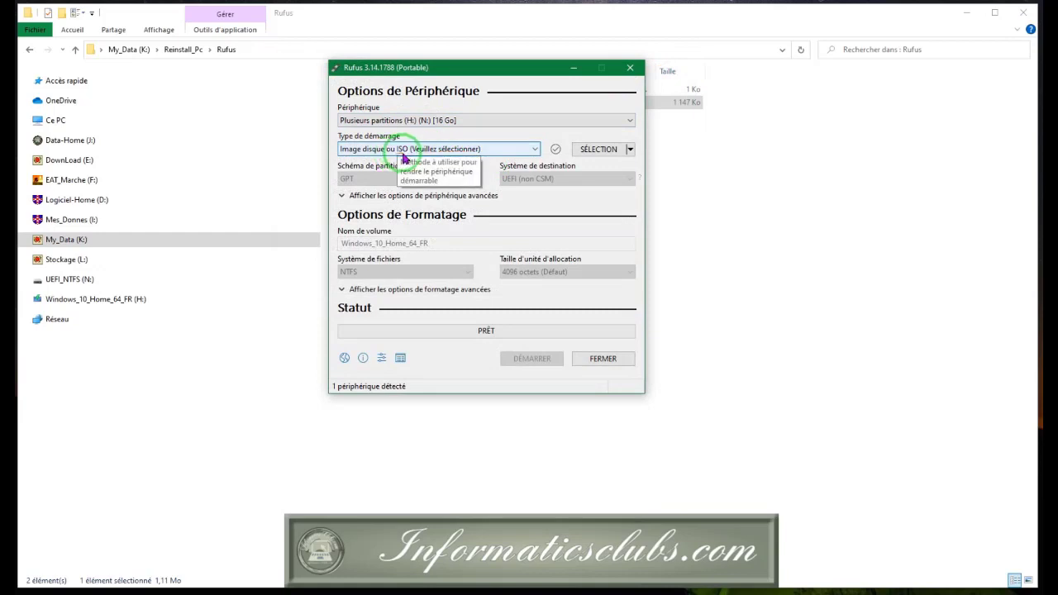
Load Win10_21H1_French_x64.iso from the Windows_10 folder in Reinstall_Pc on My_Data (K:) as the boot image.
click(596, 152)
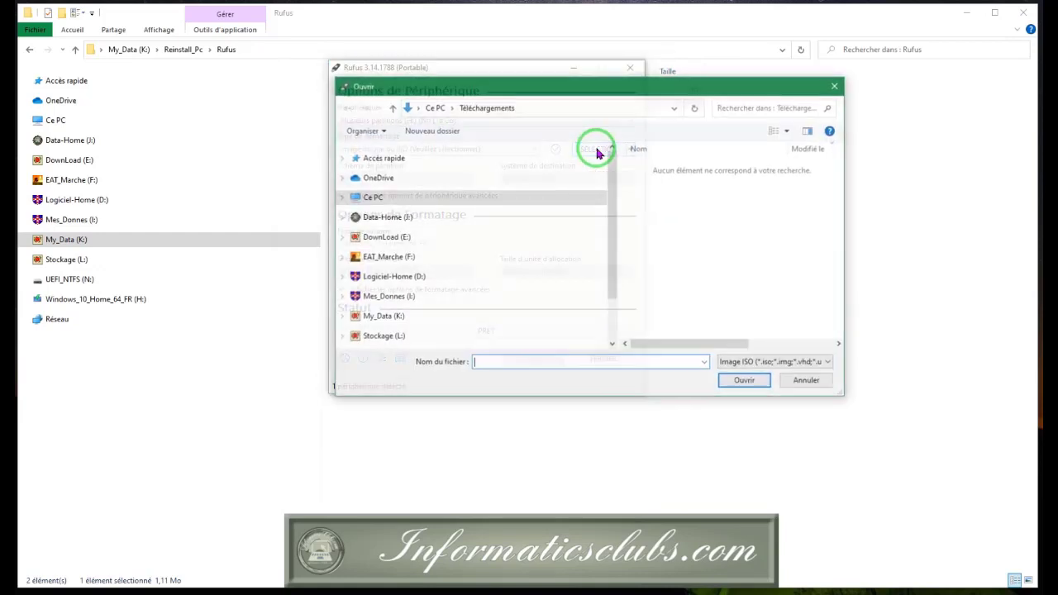
scroll(545, 178, down, 2)
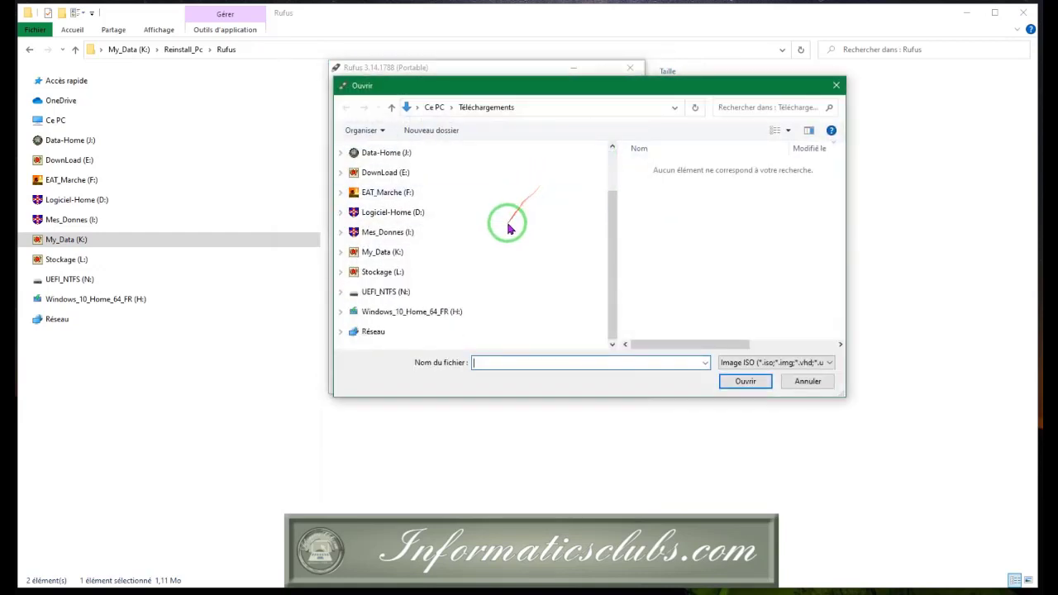
click(378, 252)
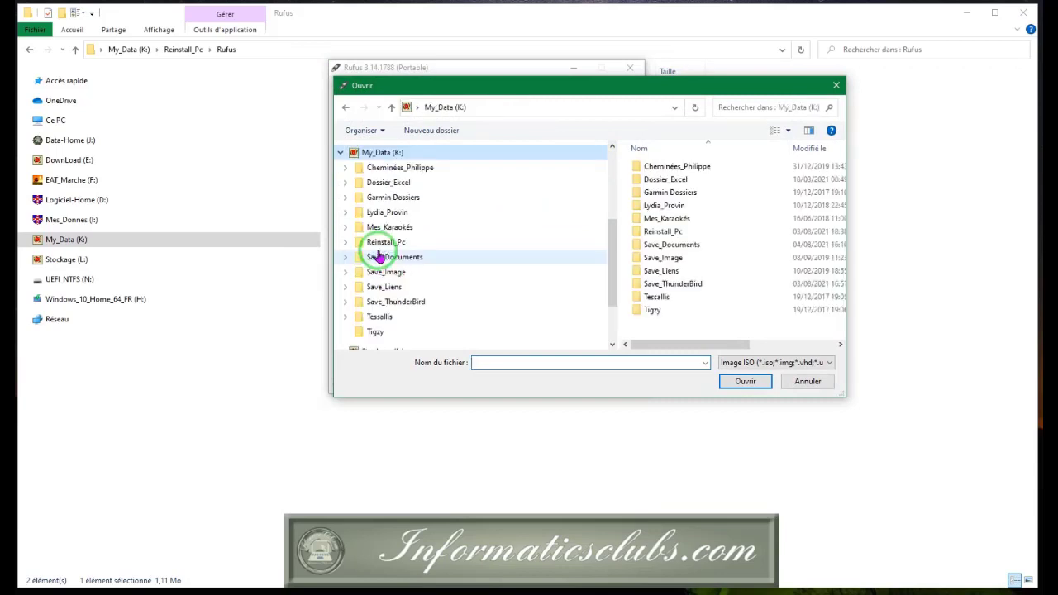
double_click(669, 234)
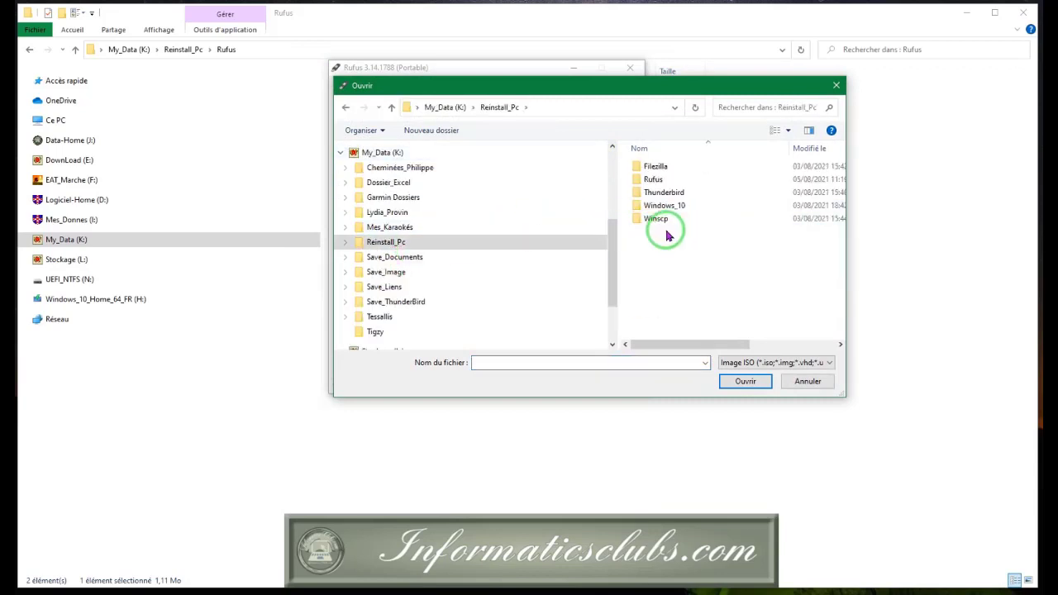
double_click(665, 207)
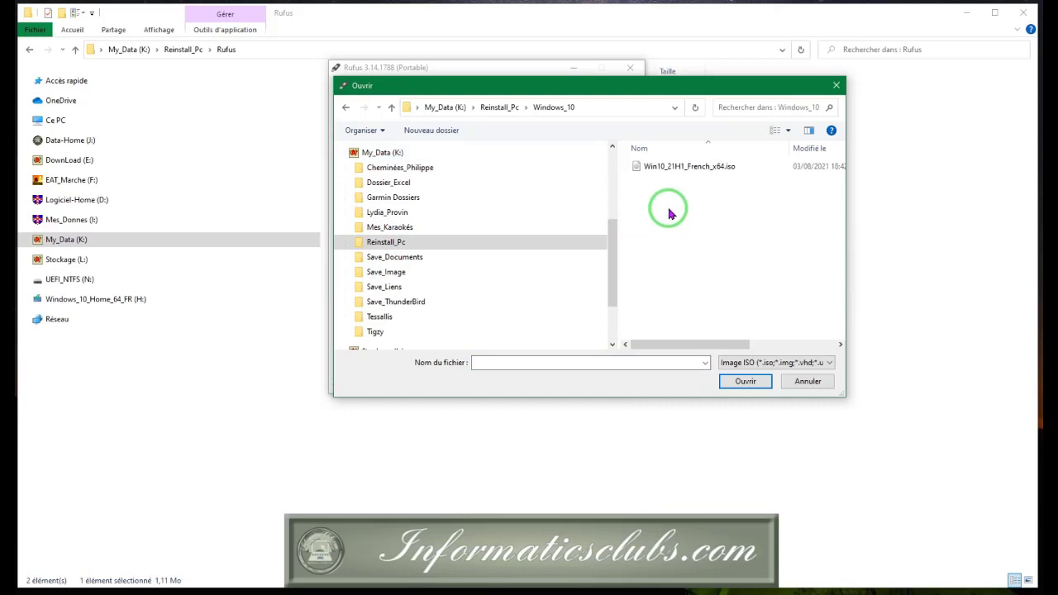
click(692, 169)
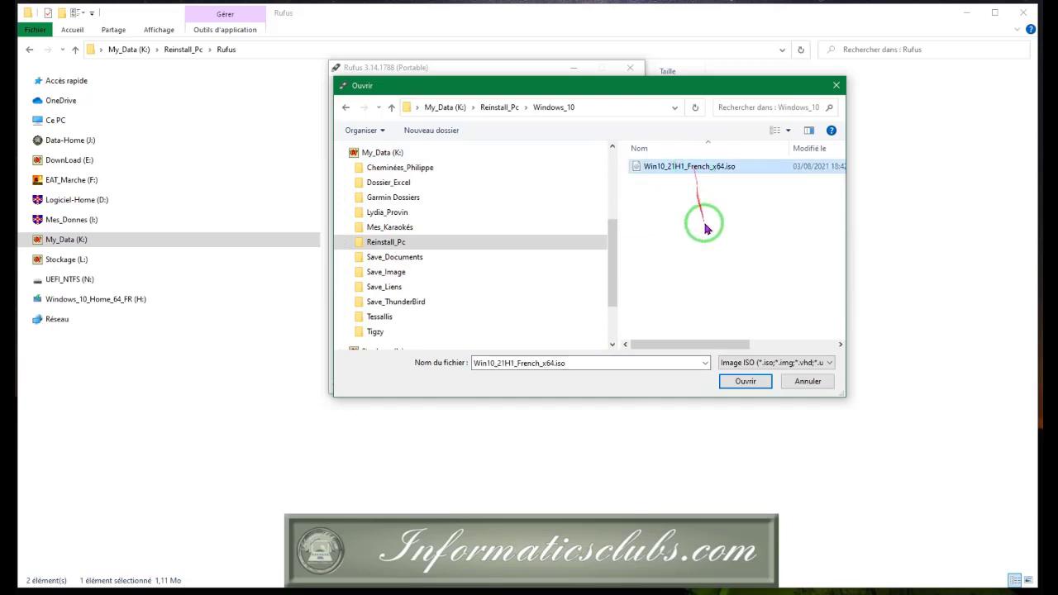
click(748, 383)
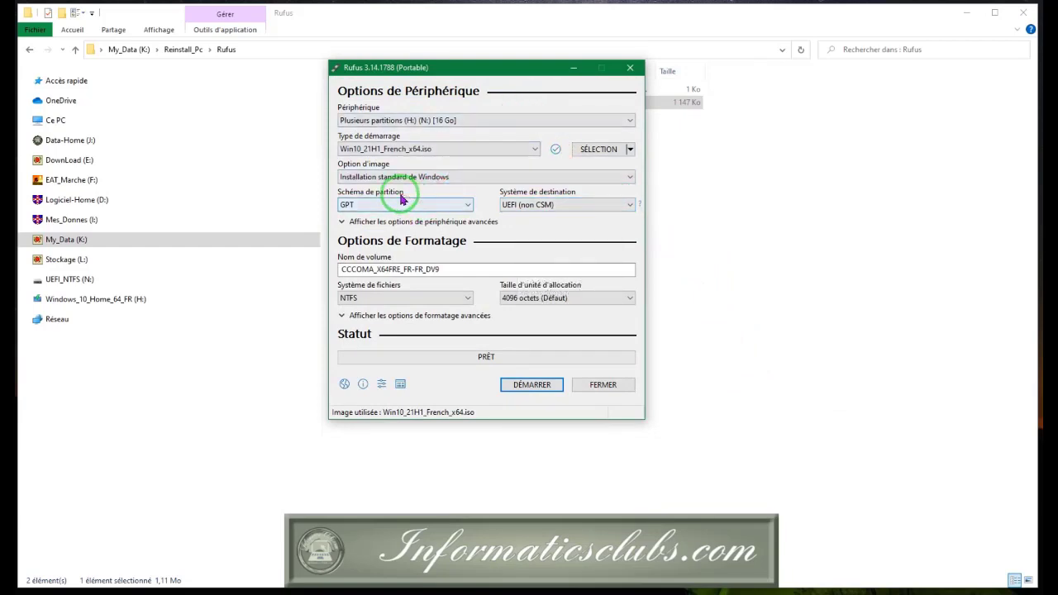
Check the image option, partition scheme and target system choices, keeping standard Windows installation, GPT and UEFI (non CSM).
click(629, 177)
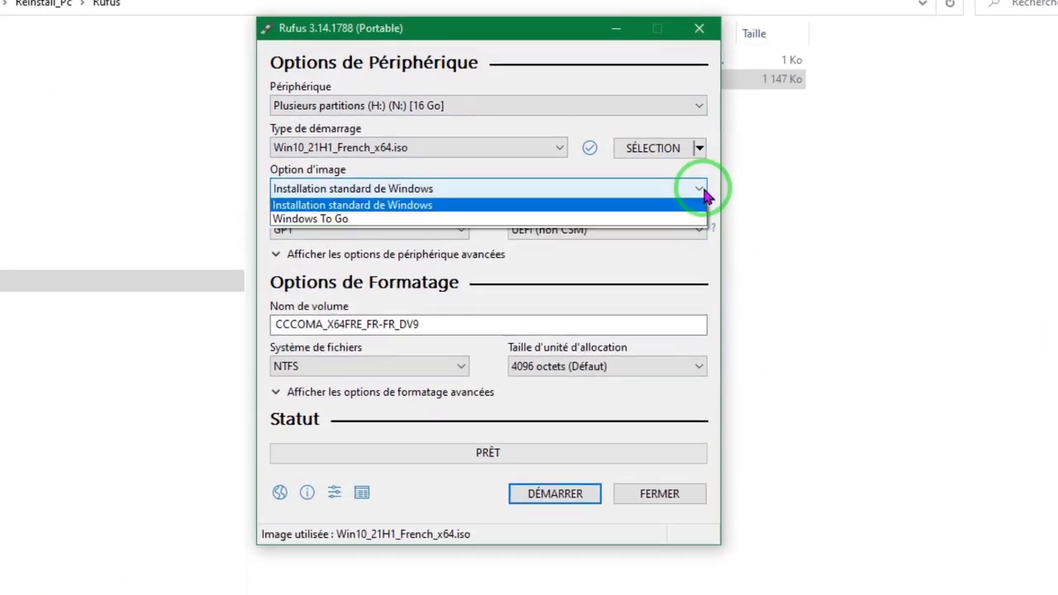
click(702, 190)
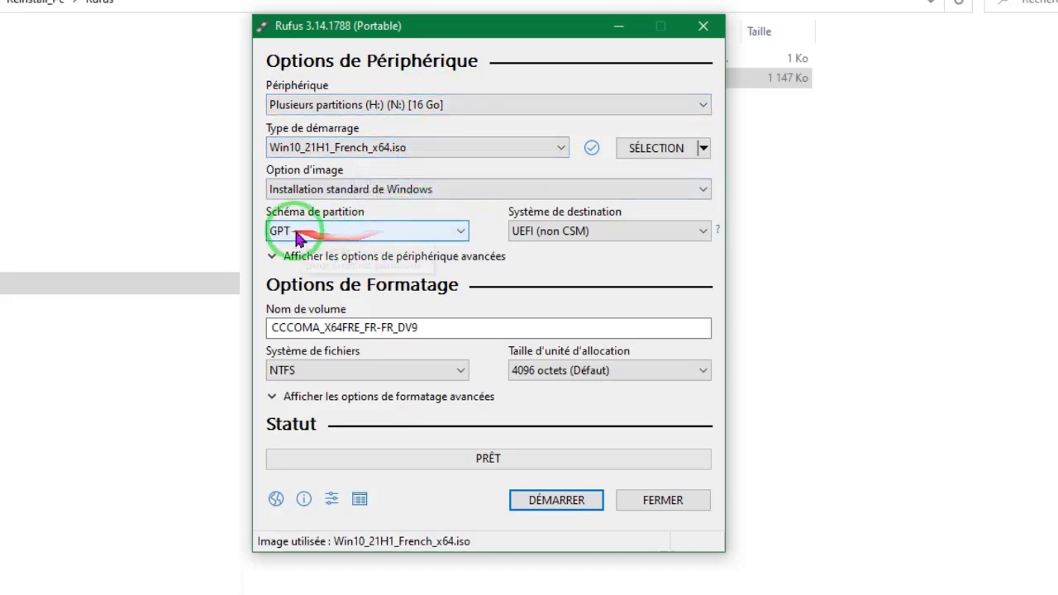
click(452, 231)
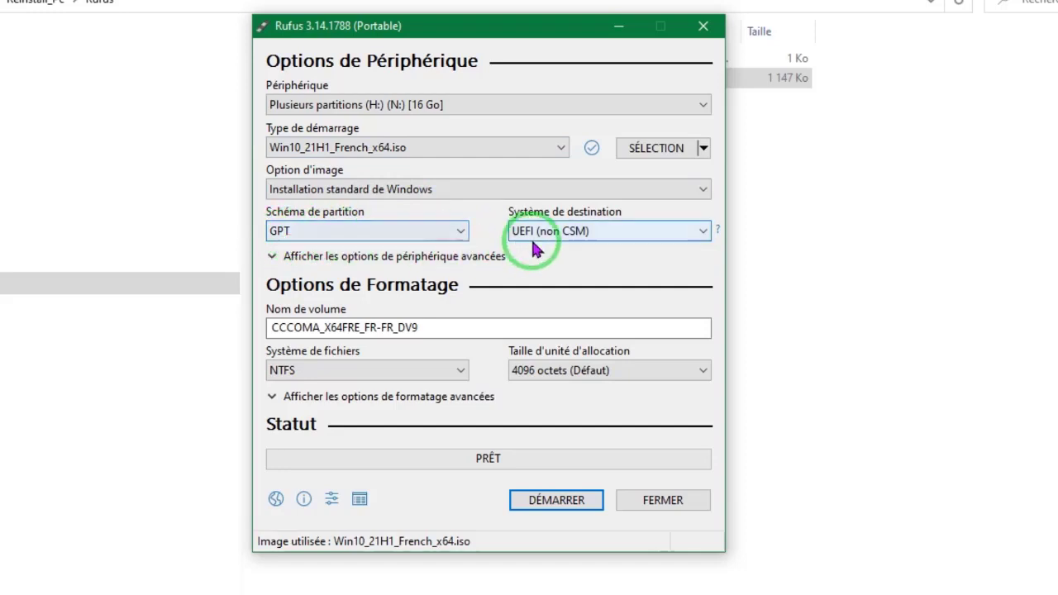
click(703, 236)
click(704, 236)
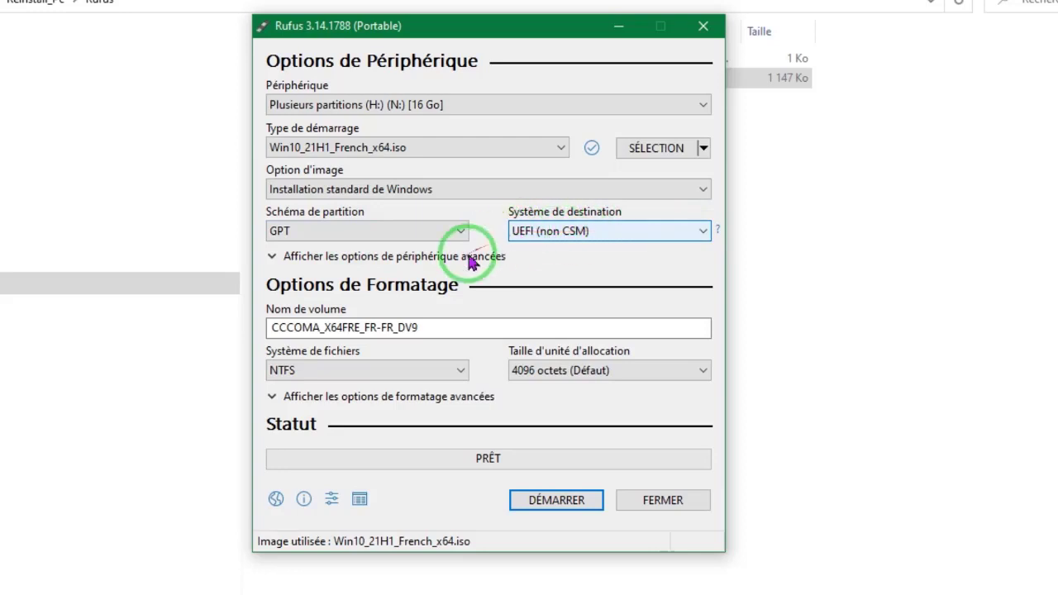
Set the volume name to Windows 10 Home 64 bits.
click(430, 324)
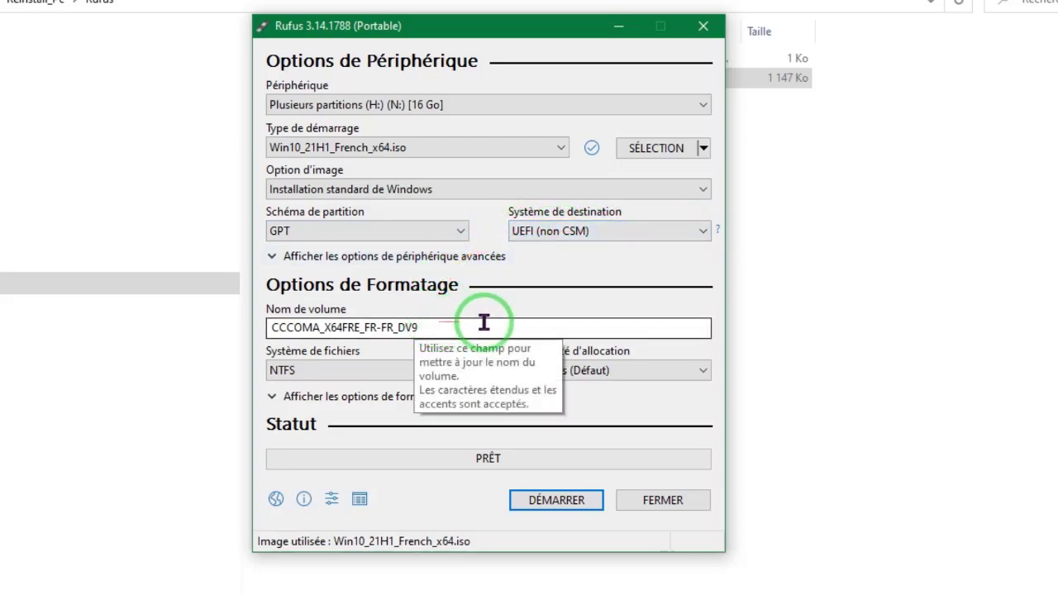
drag(444, 329, 262, 331)
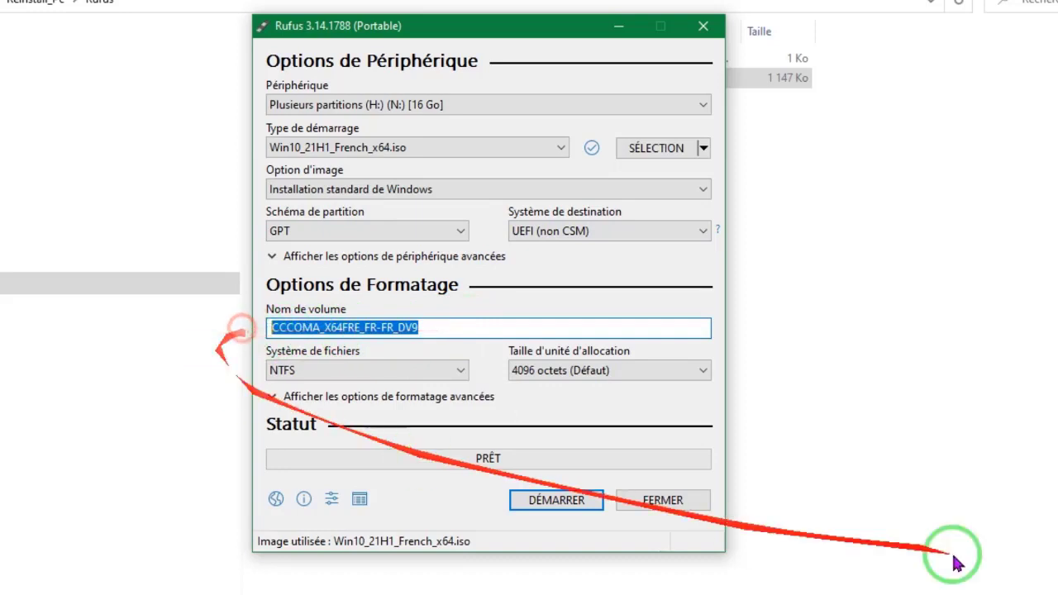
text(Wi)
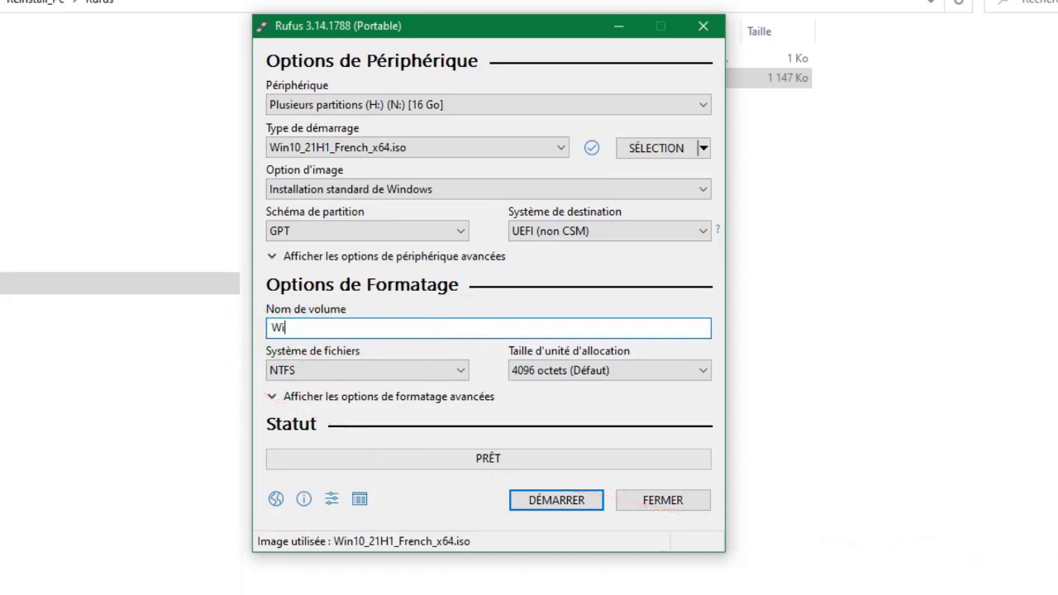
text(ndows 10 Home 64)
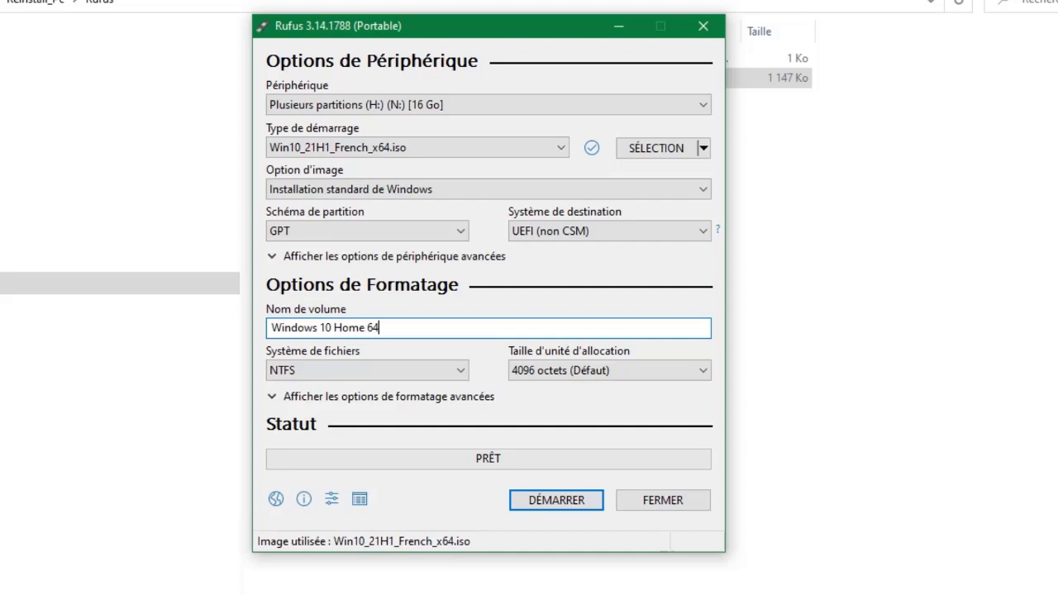
text( bits)
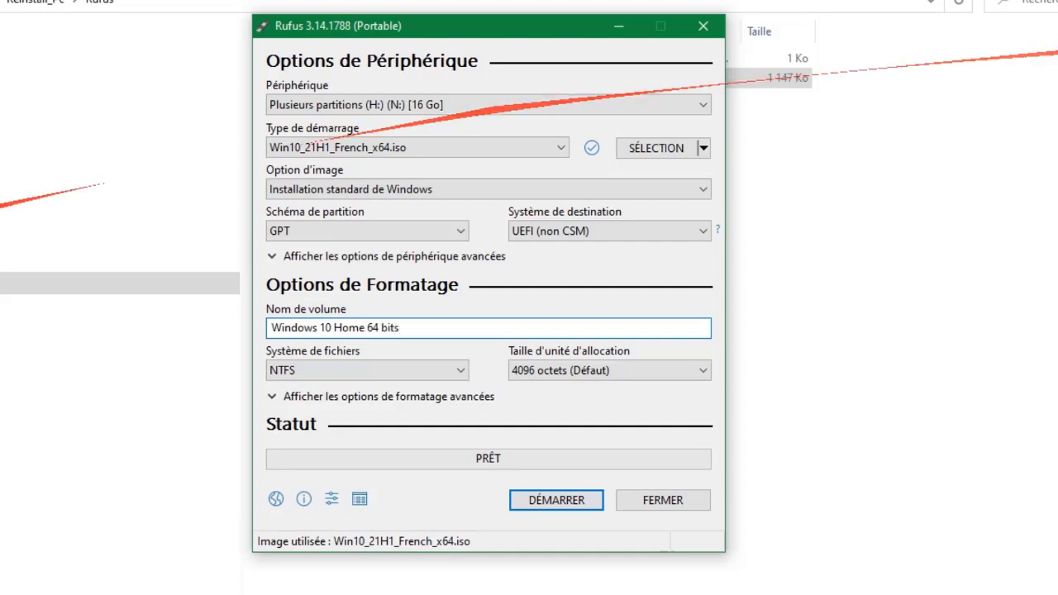
Start writing the USB key, accept erasing all its data, dismiss the Secure Boot note once finished, and close Rufus.
click(554, 504)
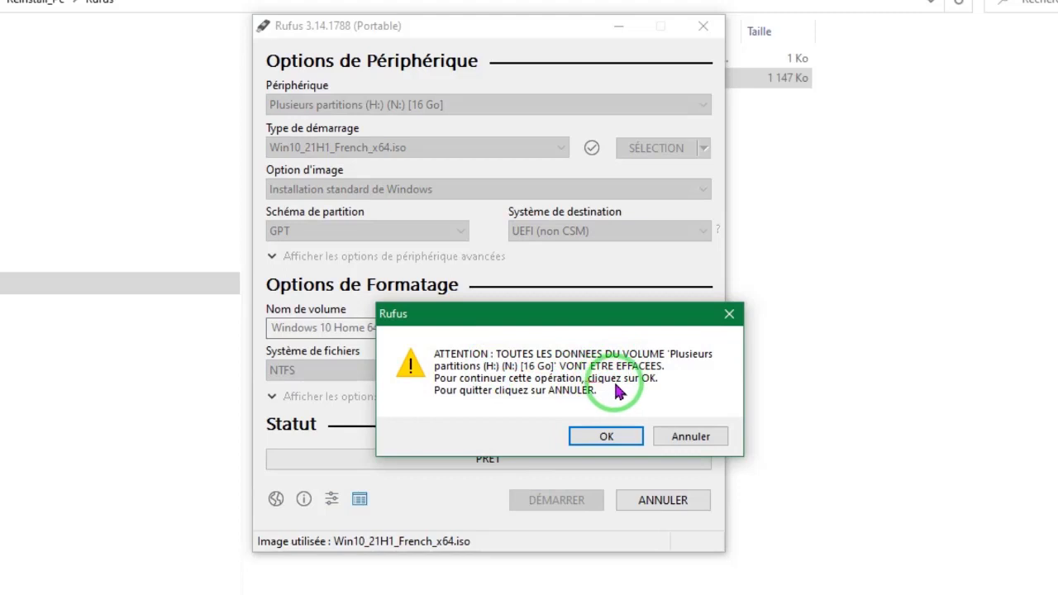
click(601, 438)
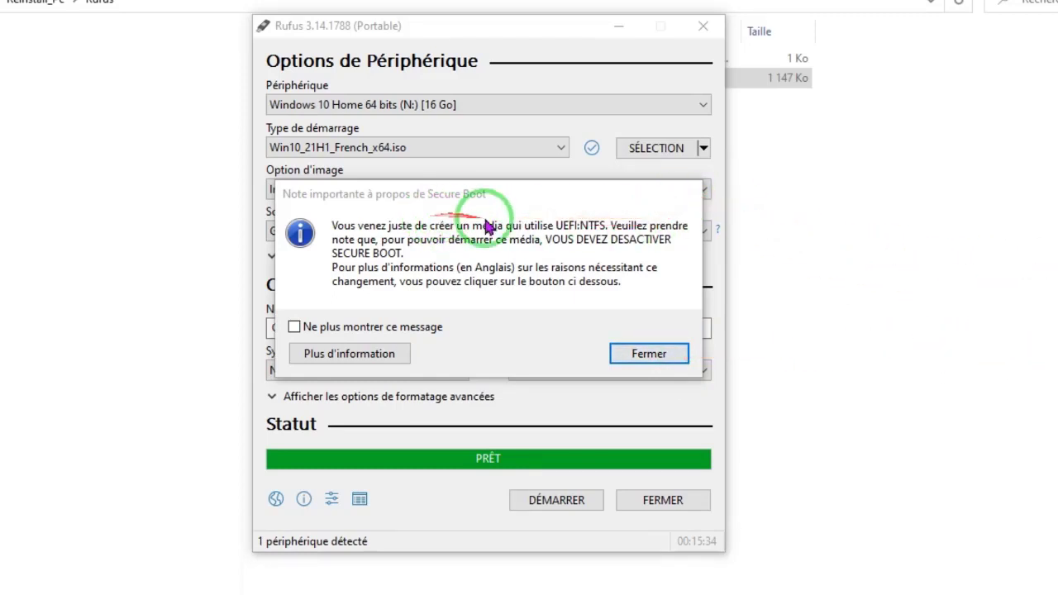
click(642, 354)
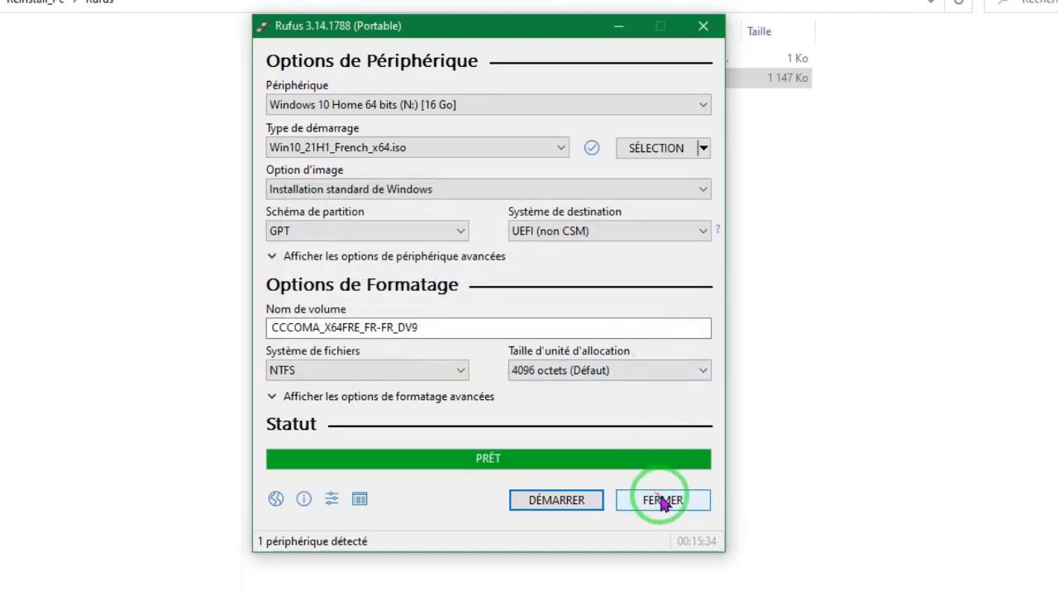
click(658, 496)
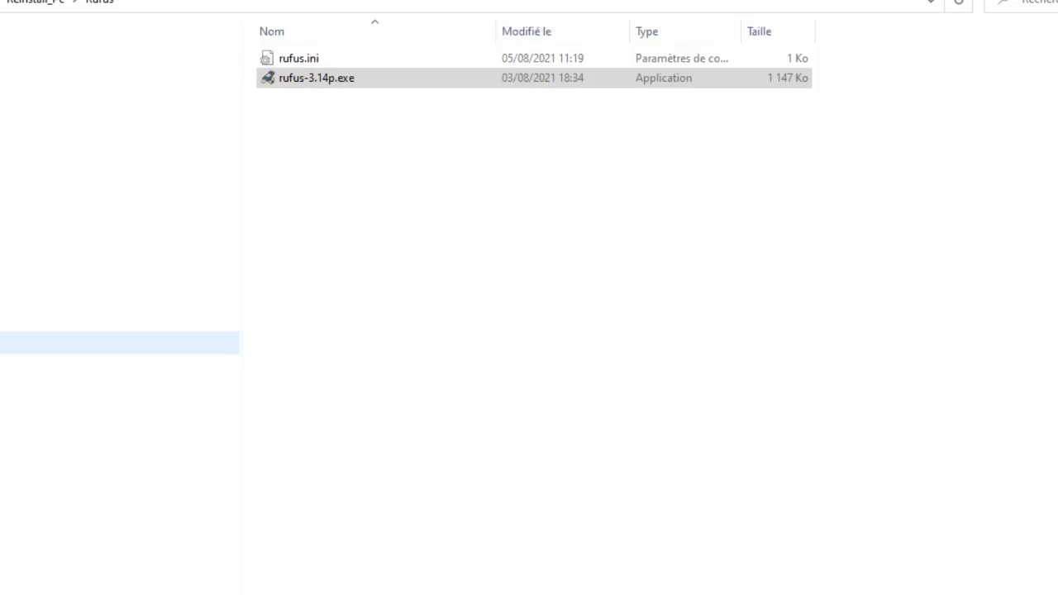
Review the files and folders on the Windows 10 Home 64 bits (N:) key in File Explorer, and close the window.
click(58, 341)
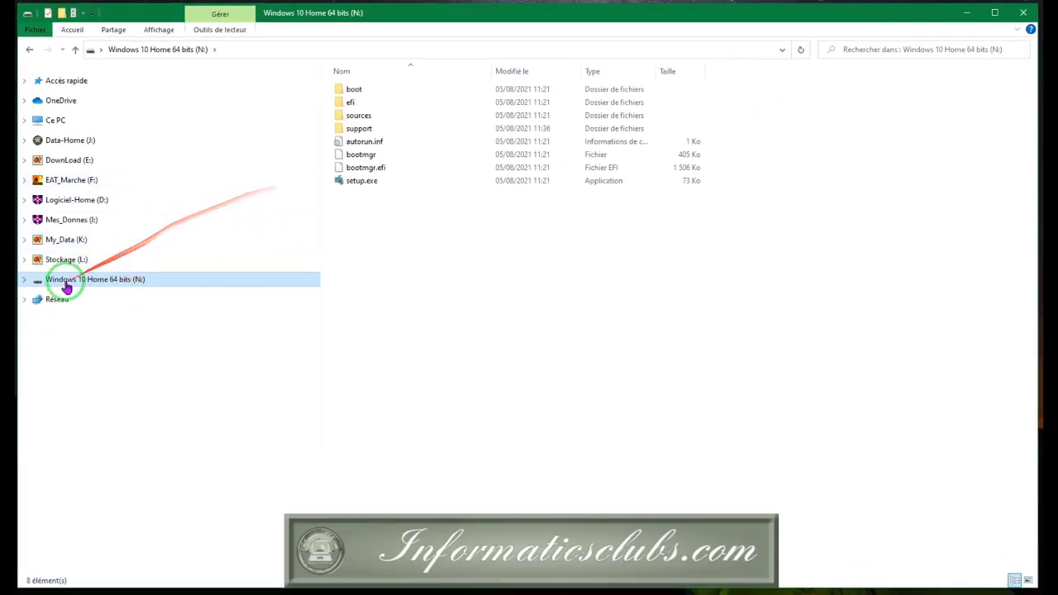
click(25, 281)
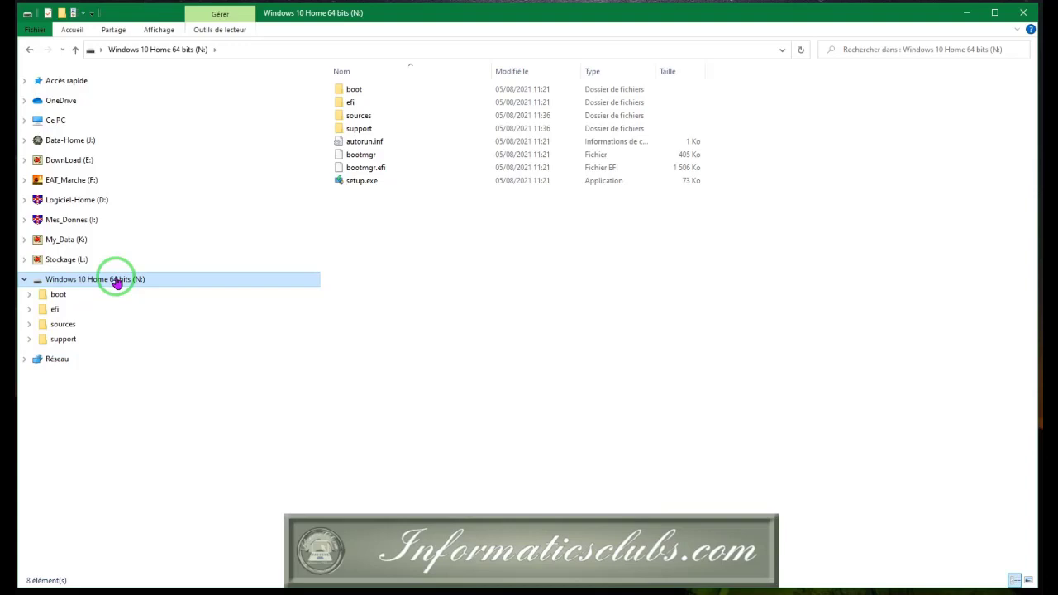
click(1024, 15)
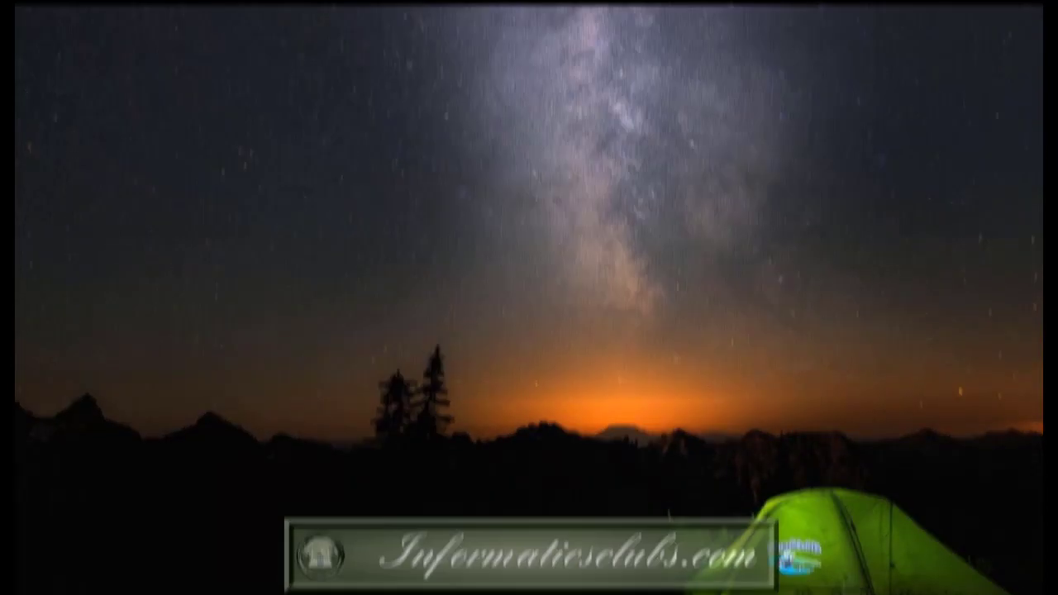